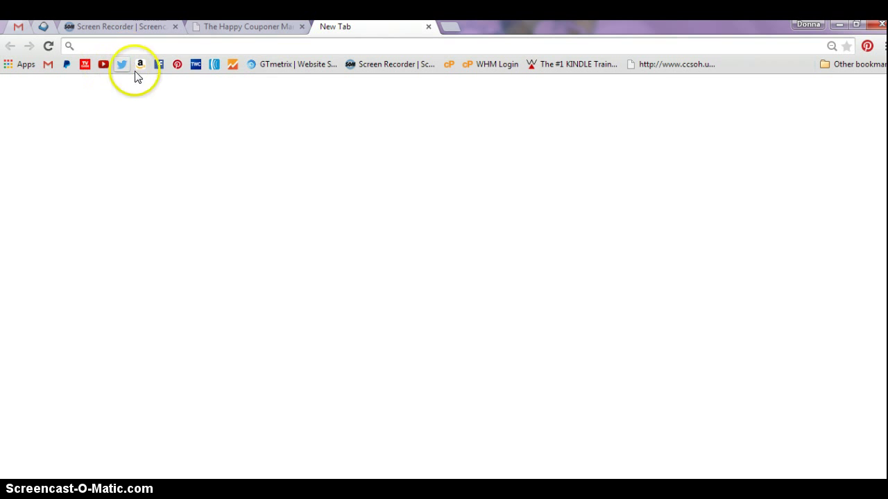
Open the PayPal site and log in to the account with the account password
click(195, 64)
click(66, 63)
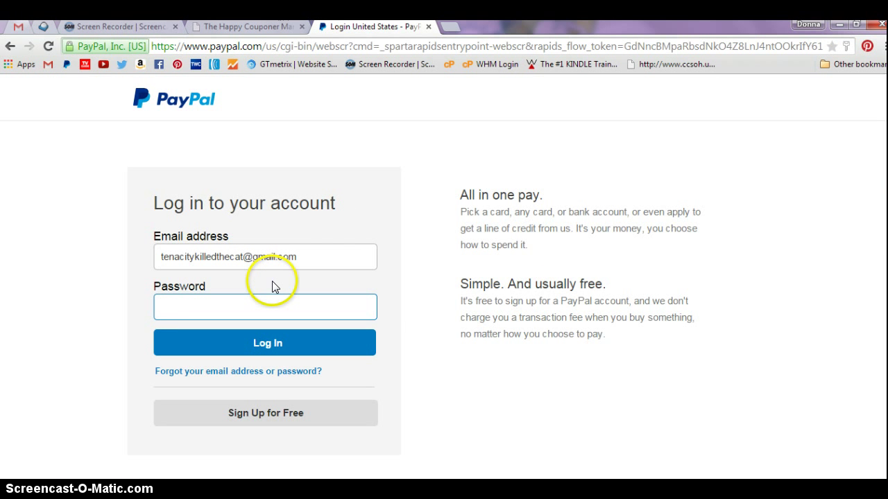
text(*********)
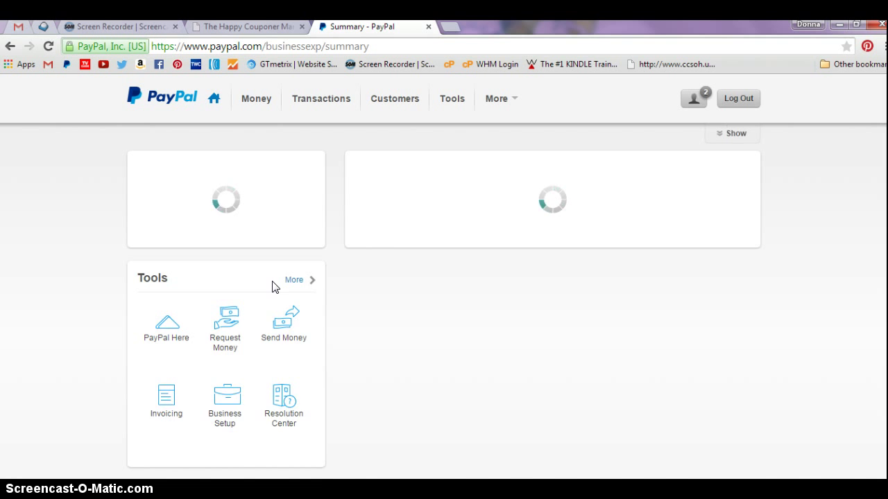
click(309, 282)
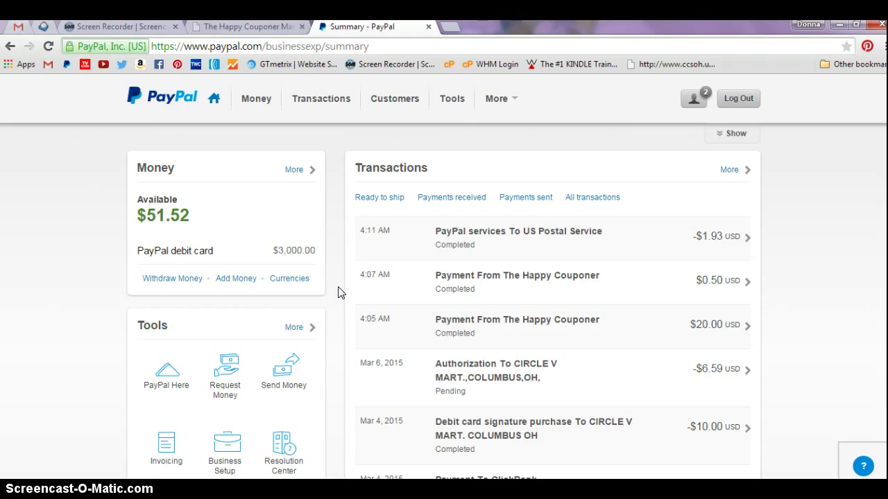
Open the details of the $0.50 payment from The Happy Couponer and start printing its shipping label
click(543, 284)
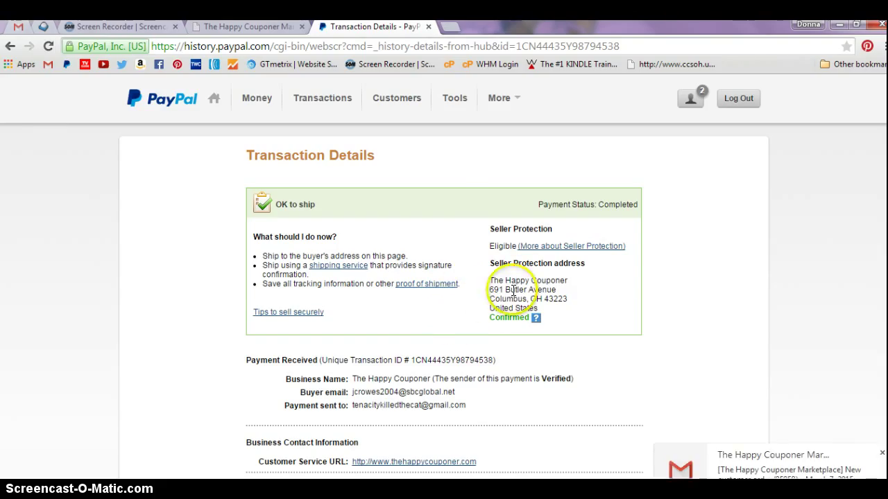
scroll(420, 320, down, 2)
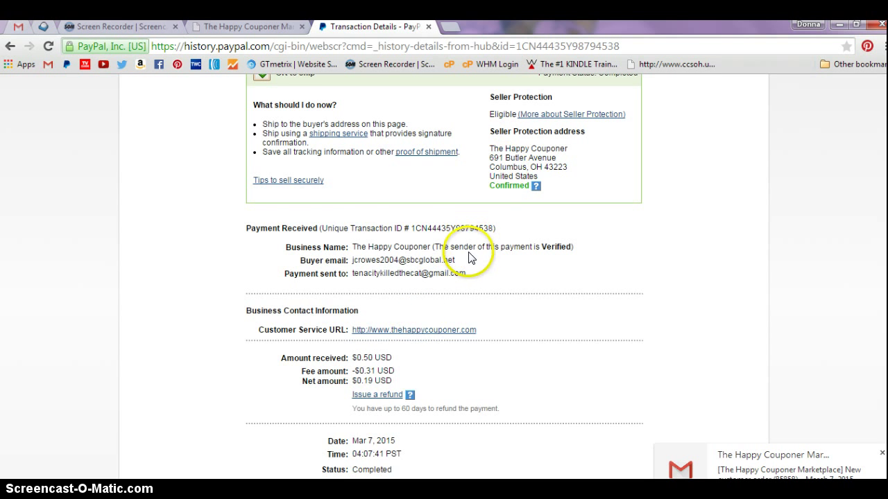
scroll(468, 256, down, 5)
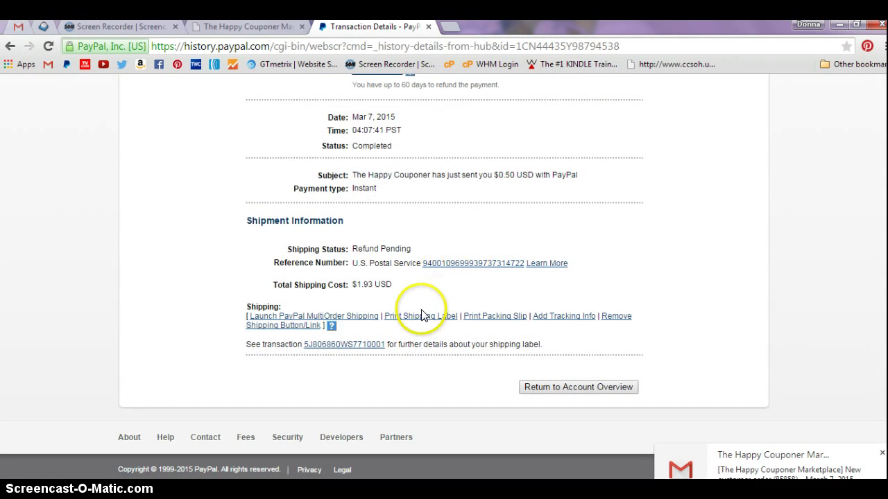
scroll(416, 315, up, 7)
scroll(420, 298, down, 7)
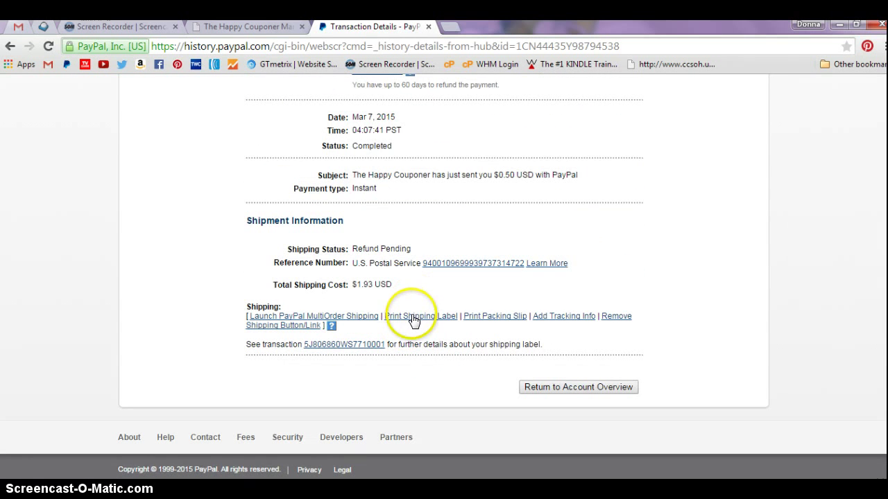
click(413, 317)
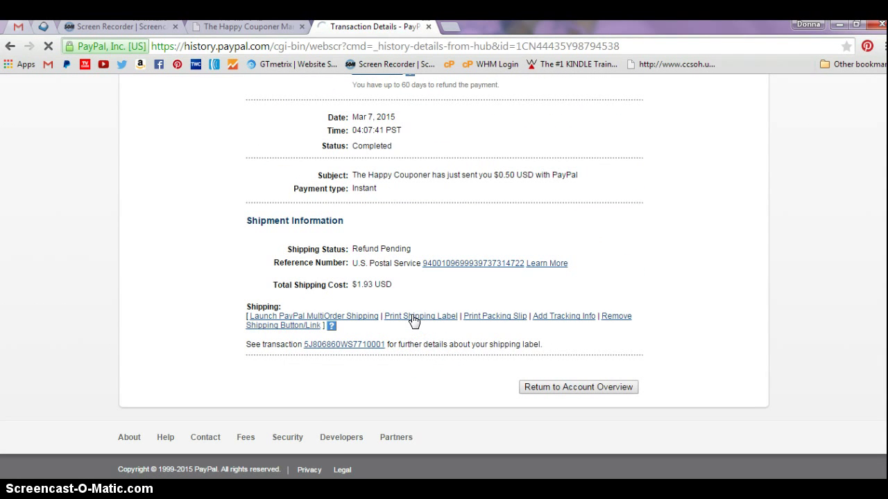
Open the ship-to address for editing and replace the first and last name with the recipient's name
scroll(410, 319, down, 2)
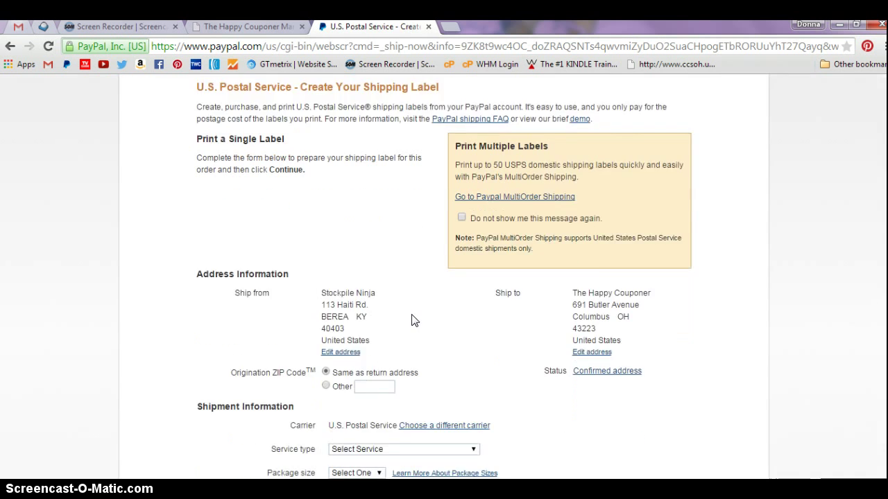
click(459, 297)
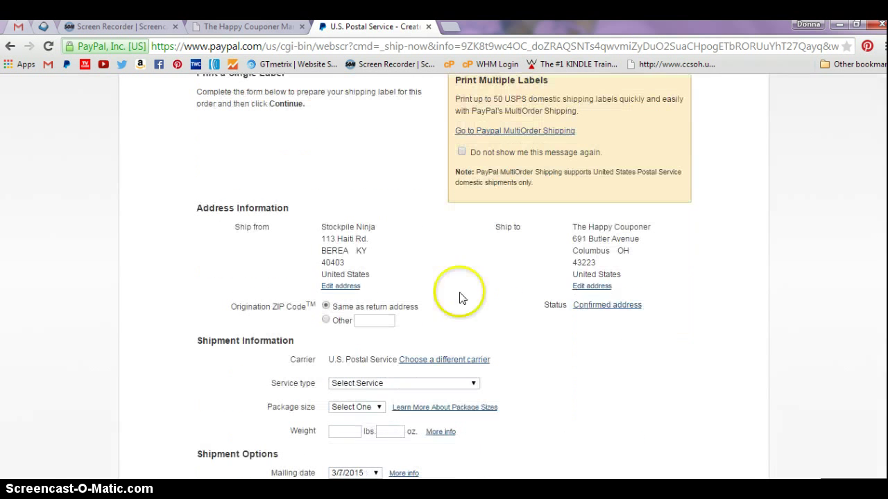
click(590, 290)
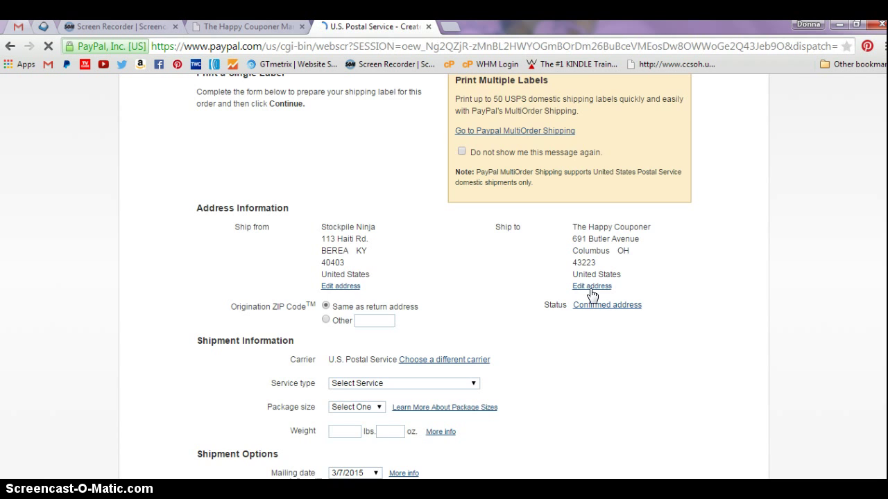
scroll(502, 345, down, 2)
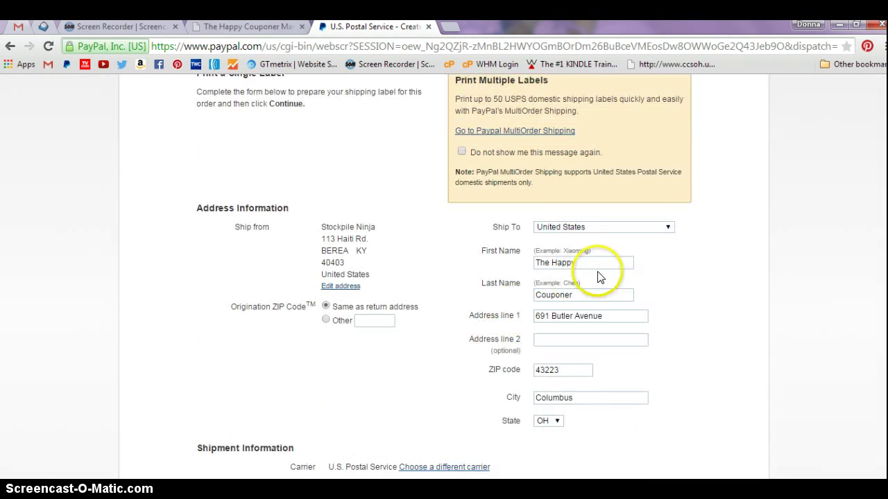
drag(582, 262, 521, 274)
text(Suz)
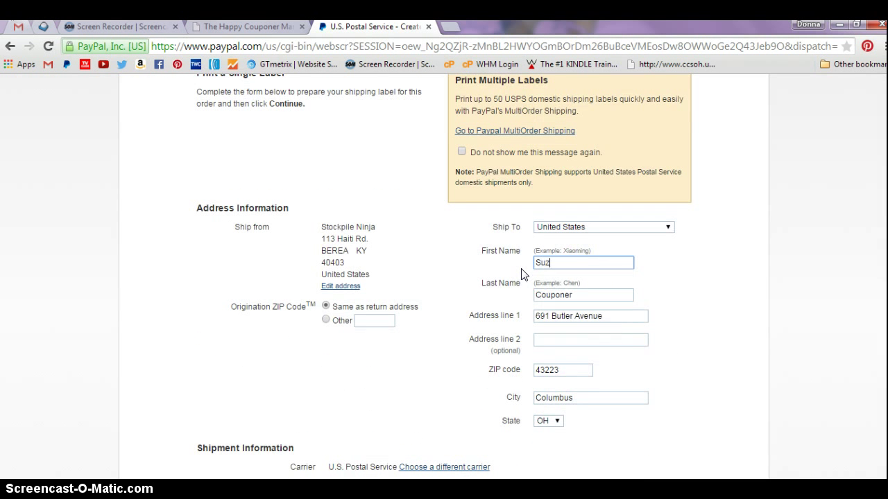
text(i)
drag(583, 294, 495, 284)
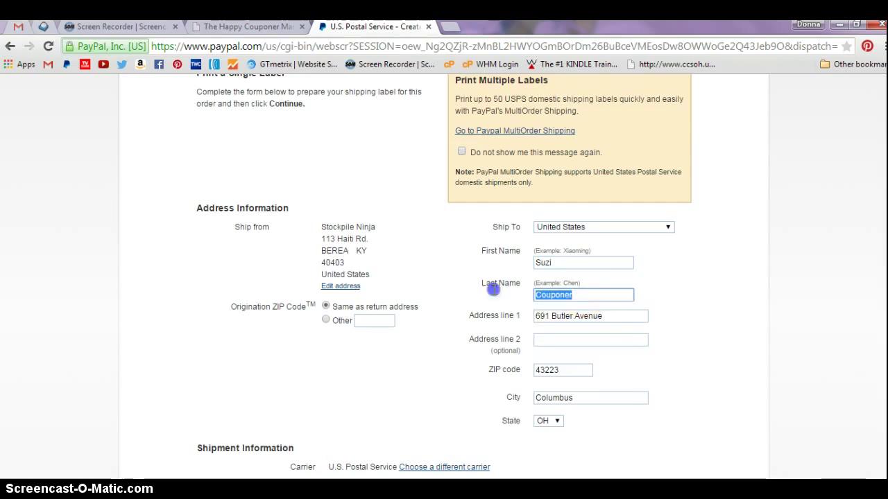
text(Smith)
click(673, 388)
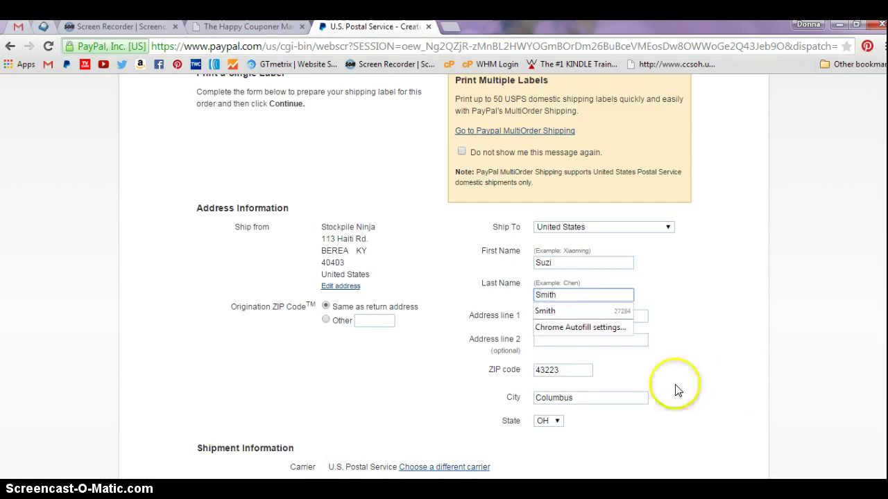
Replace address line 1 of the ship-to address with the recipient's street address
click(571, 318)
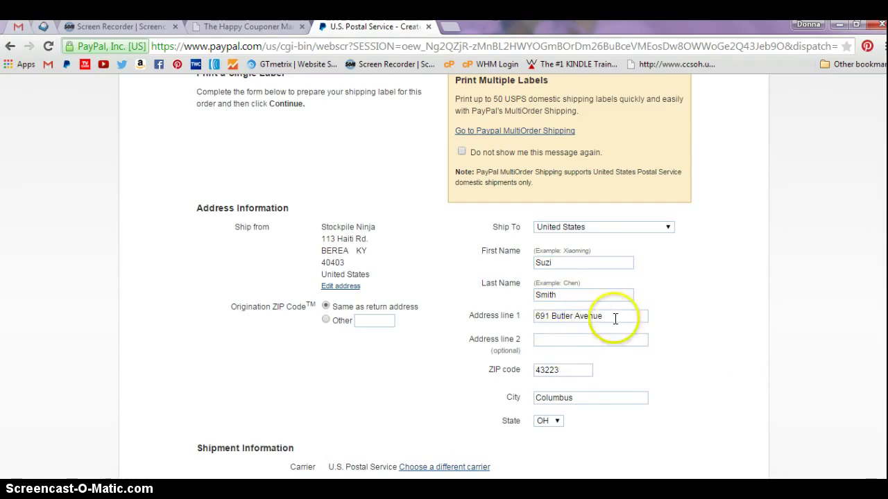
drag(615, 317, 519, 316)
text(123 Main St)
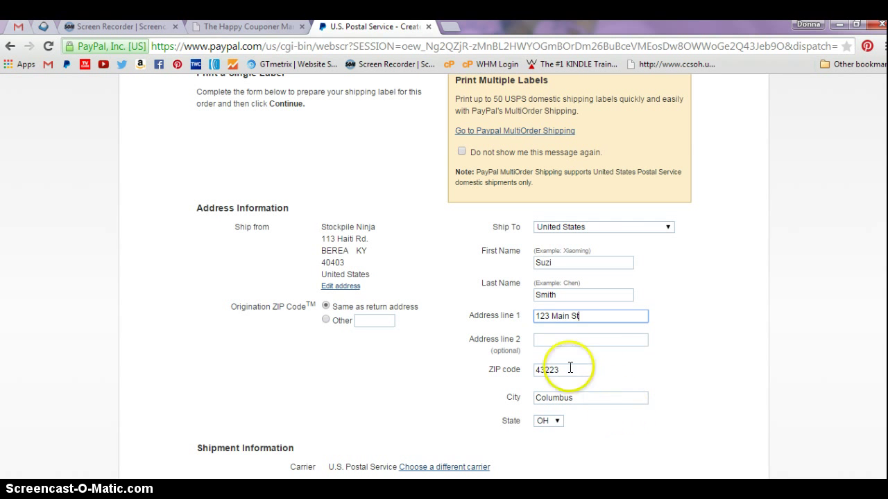
drag(560, 369, 549, 370)
click(643, 362)
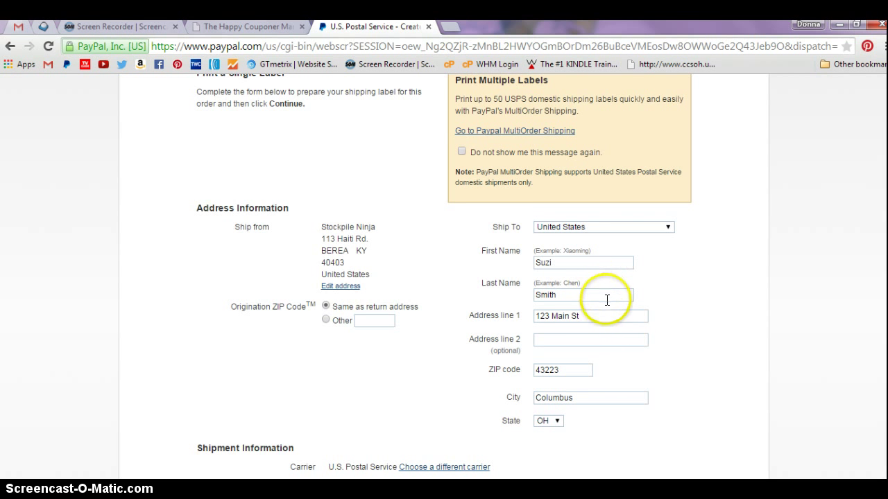
Set the shipment's service type to Priority Mail (1-3 days)
scroll(607, 301, down, 2)
scroll(608, 303, down, 2)
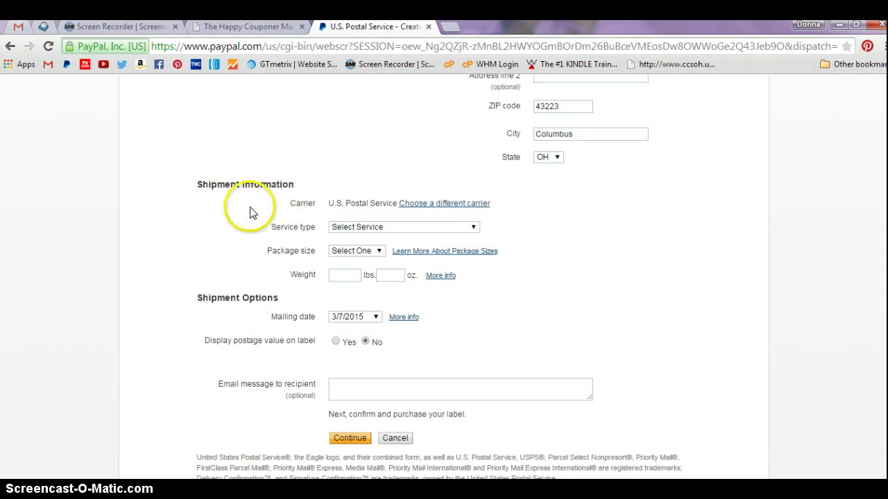
click(476, 227)
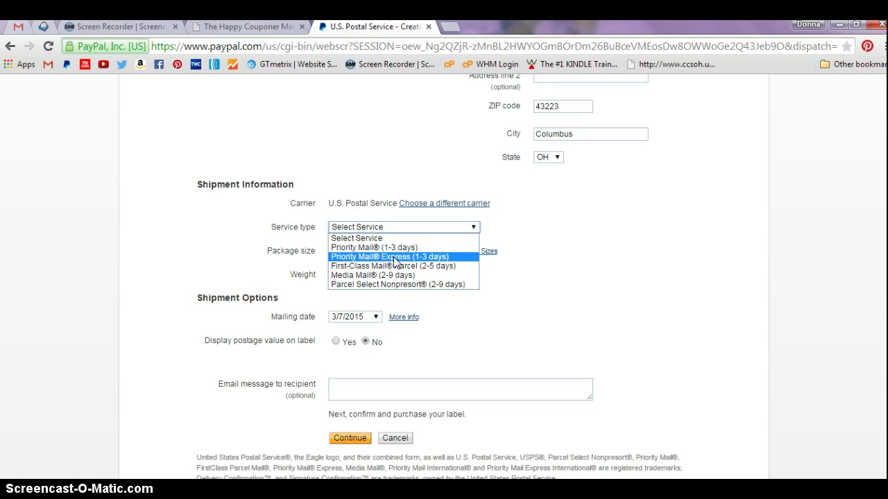
click(396, 252)
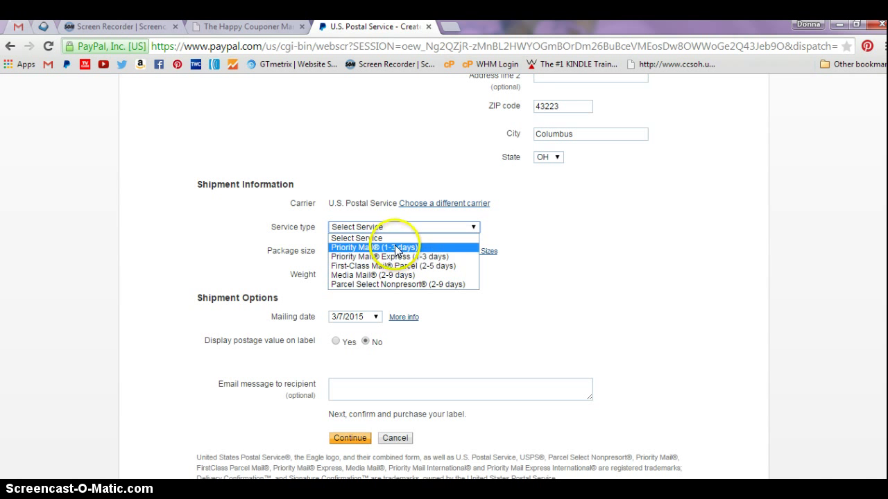
click(396, 253)
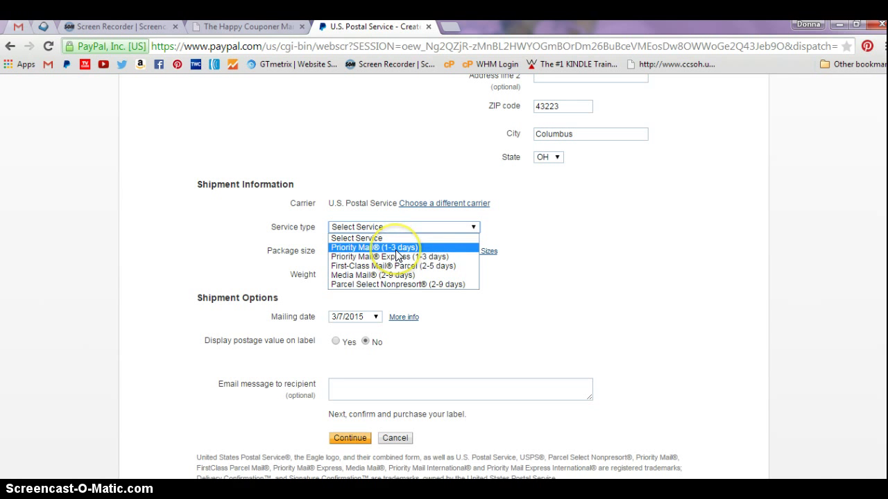
click(396, 251)
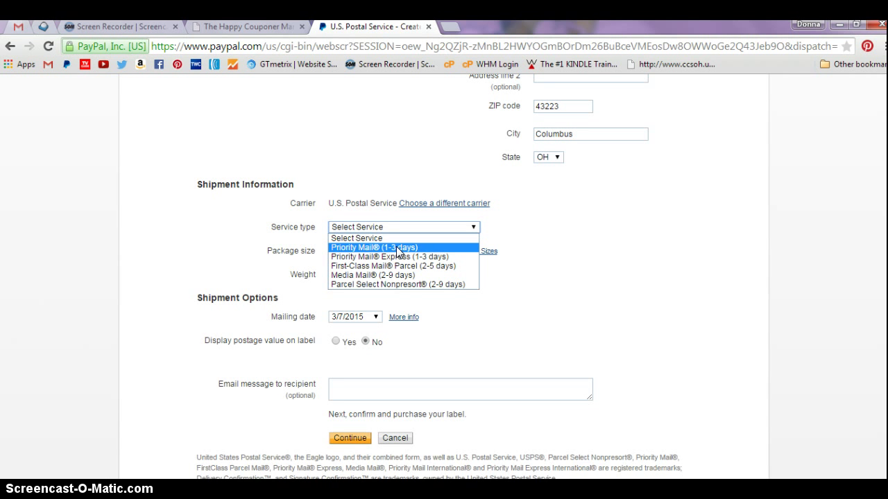
click(398, 250)
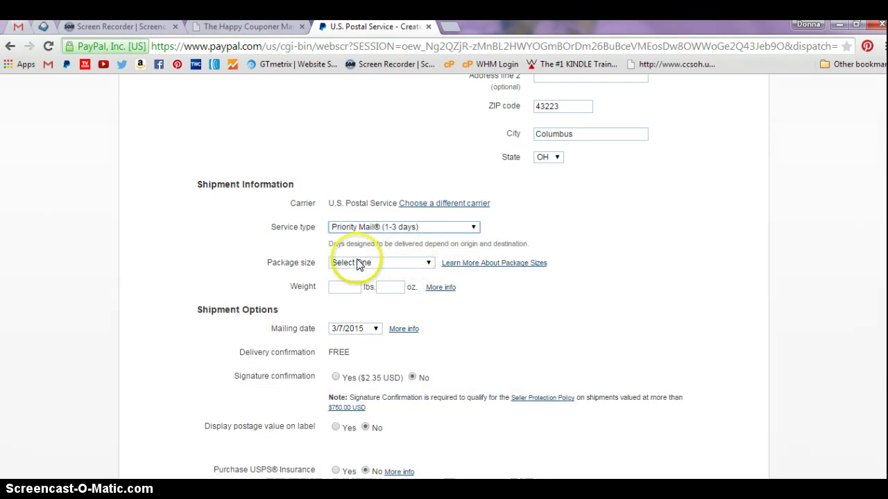
Try Package/Thick Envelope as the package size, and settle on Flat Rate Envelope
click(427, 266)
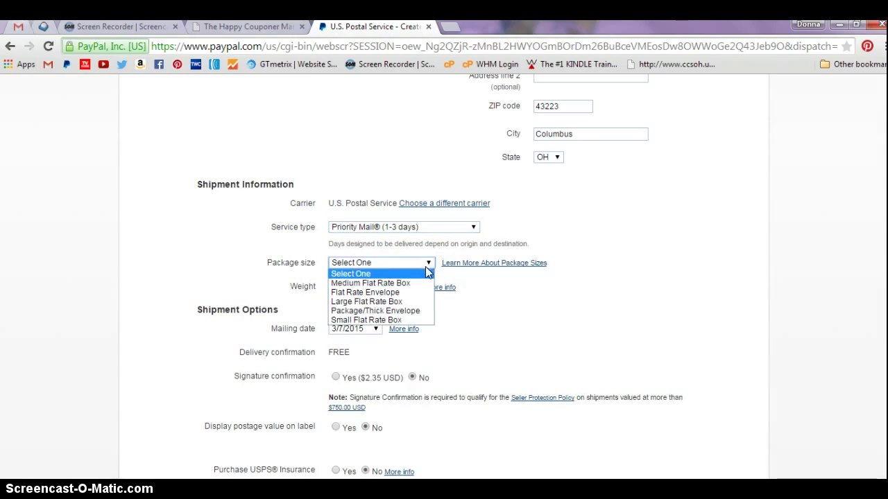
click(400, 310)
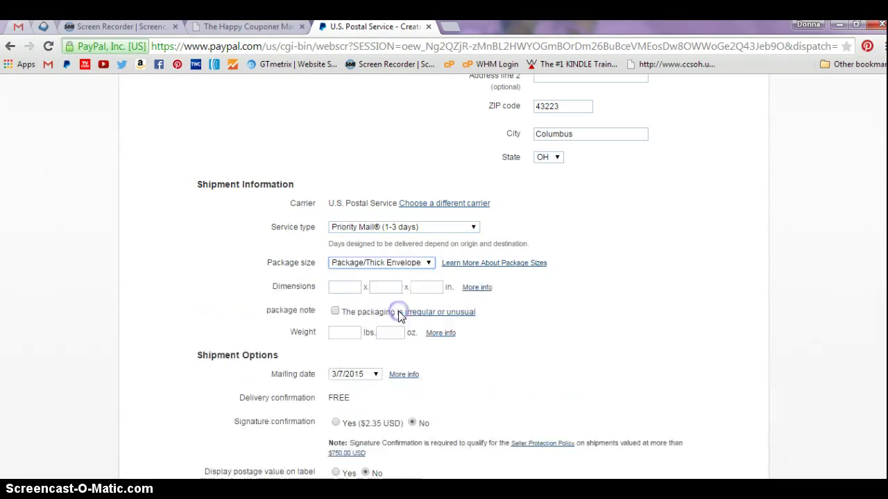
click(427, 266)
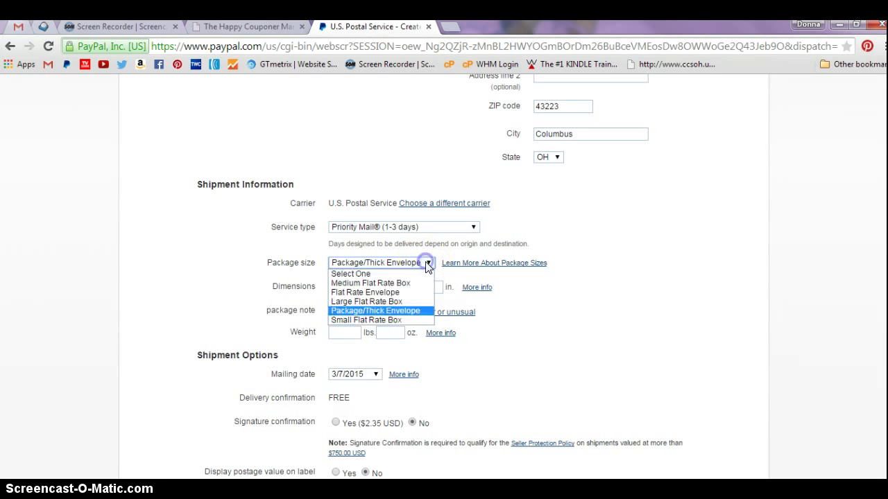
click(392, 294)
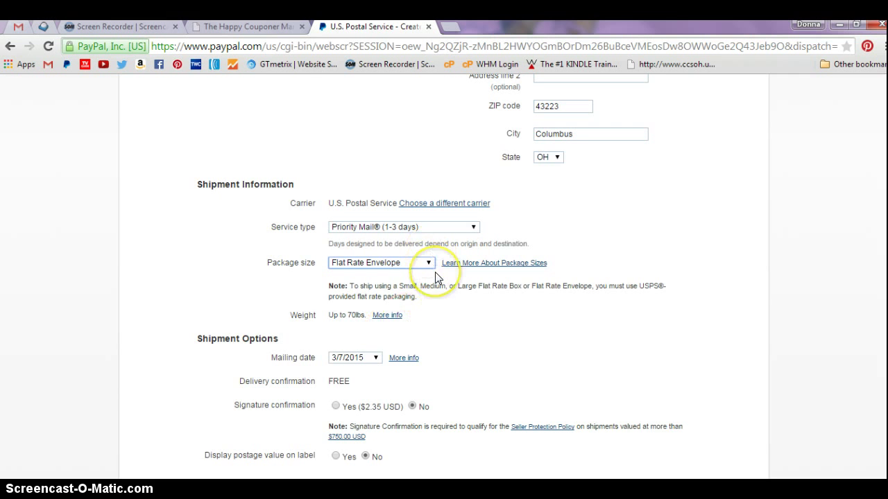
Review the ship-to address and the shipment options, including mailing date, signature confirmation, postage display and USPS insurance
scroll(435, 273, down, 1)
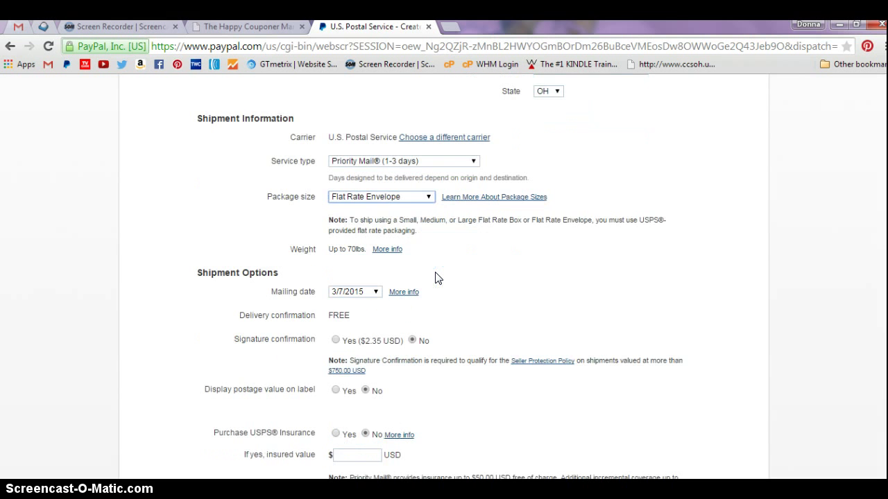
scroll(435, 278, up, 7)
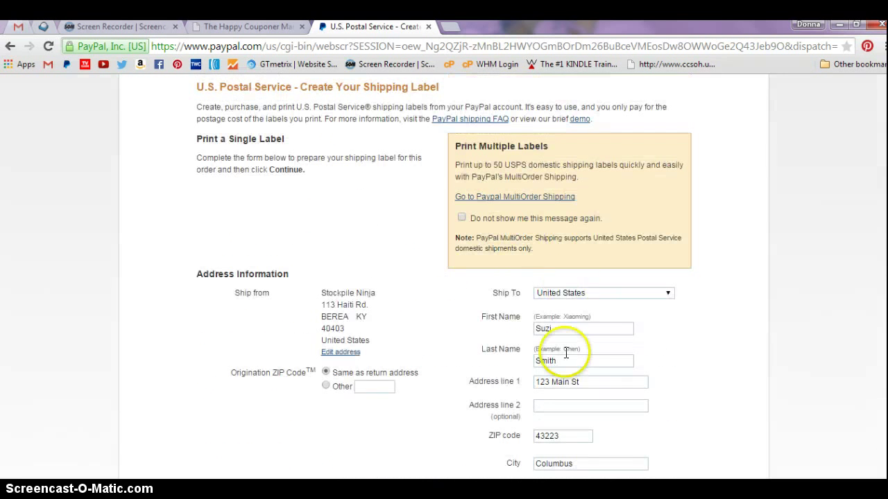
scroll(411, 367, down, 6)
scroll(390, 292, up, 1)
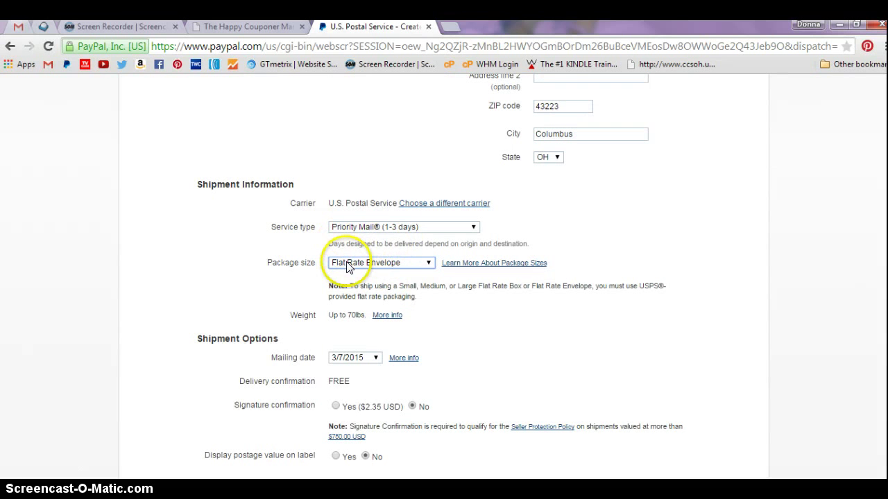
scroll(414, 313, down, 1)
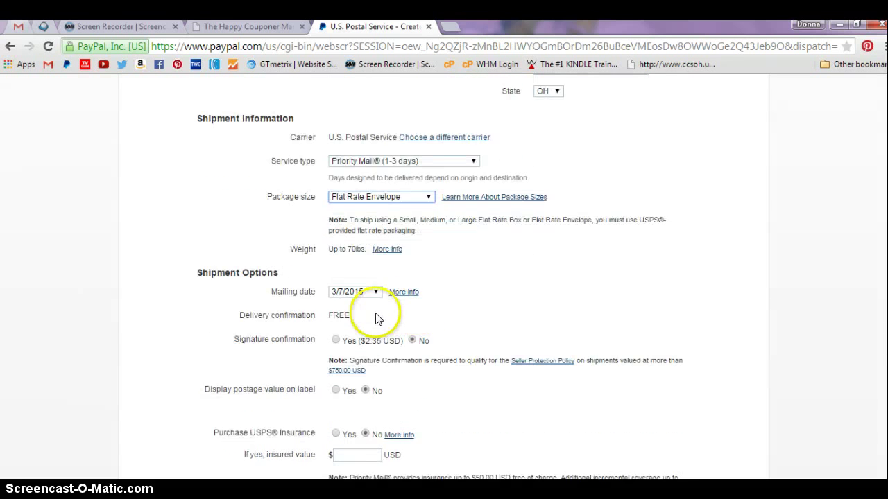
scroll(376, 318, down, 1)
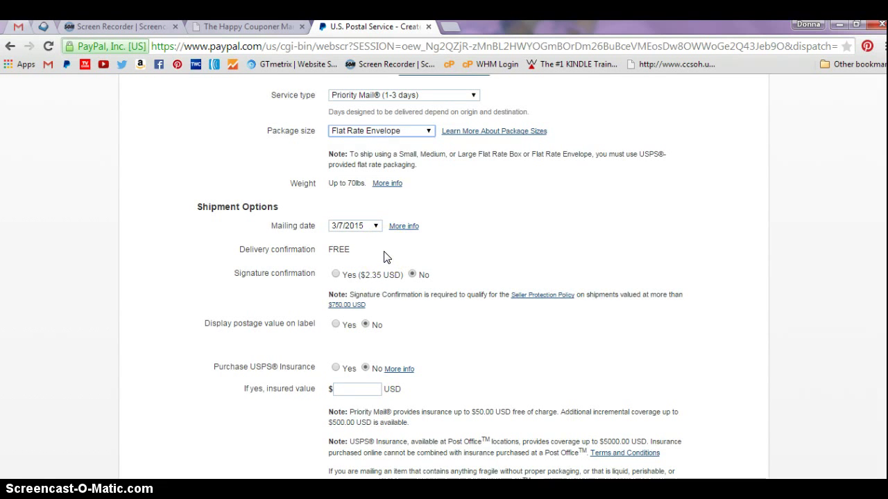
scroll(386, 257, down, 1)
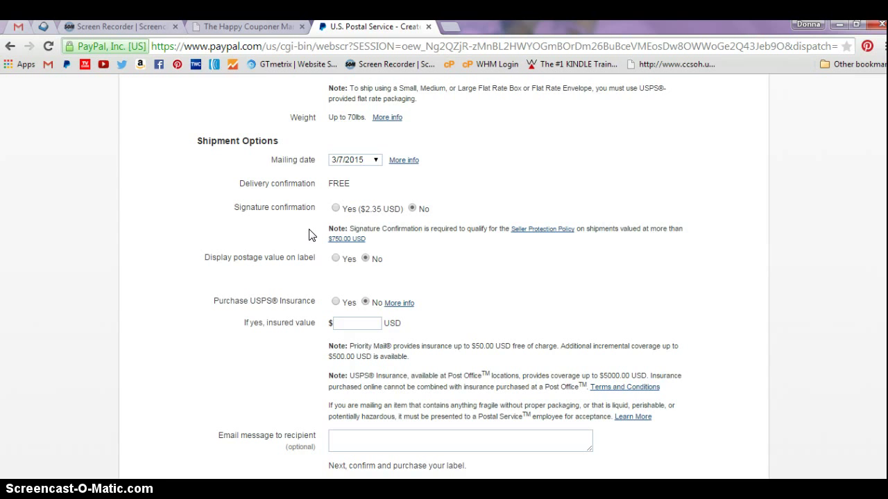
scroll(310, 236, down, 2)
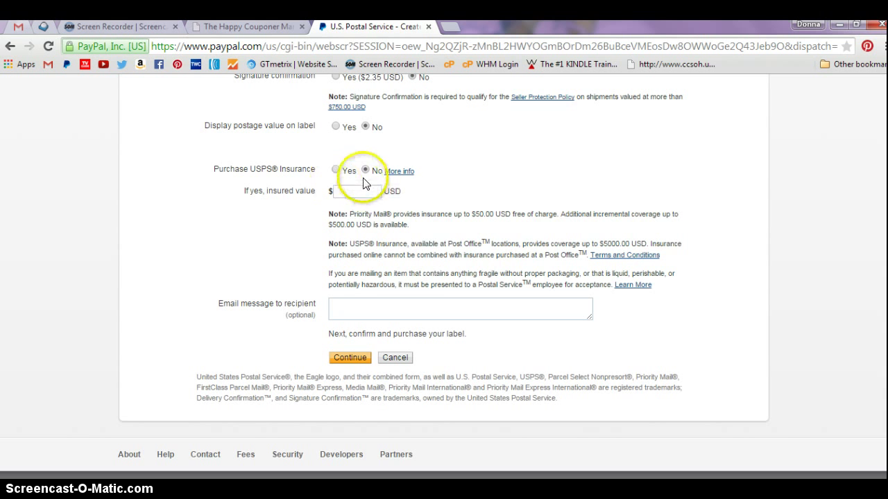
Submit the Priority Mail Flat Rate Envelope shipment form to reach the label confirmation page
scroll(278, 234, up, 3)
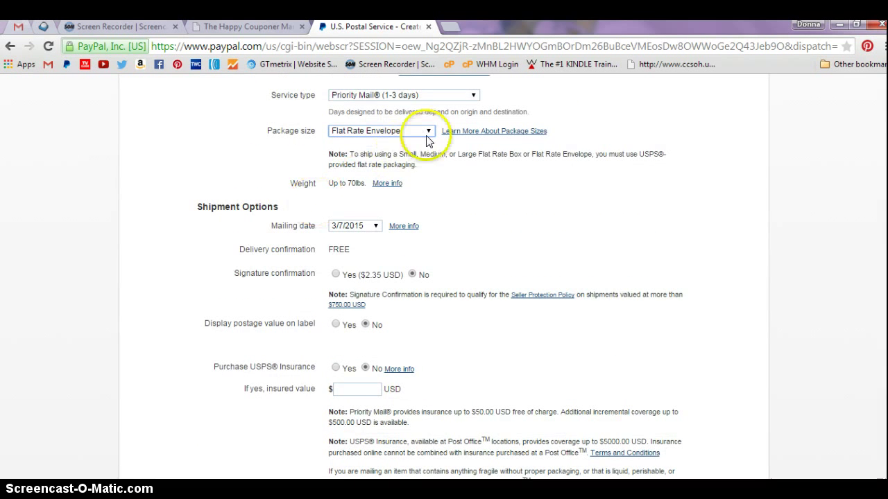
scroll(254, 262, down, 3)
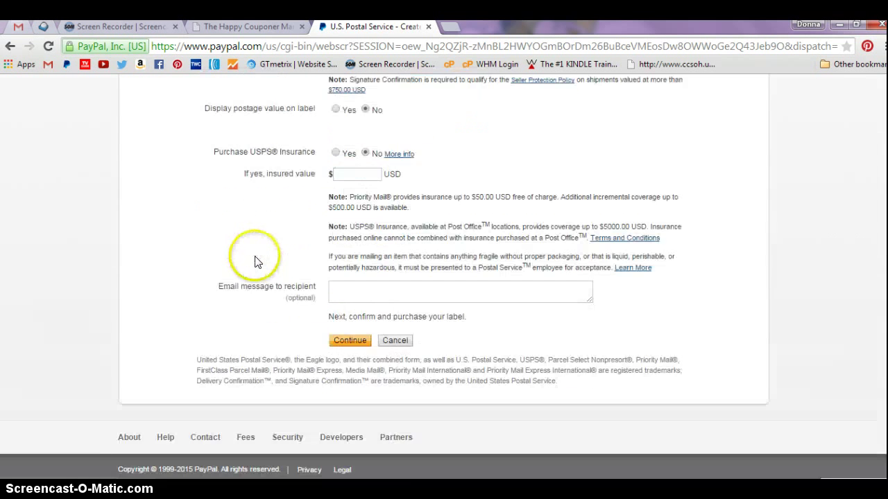
click(353, 342)
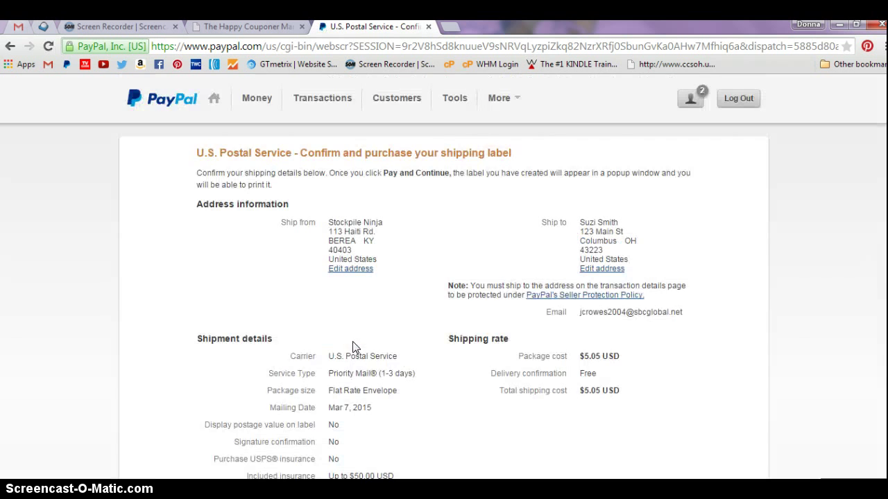
Review the label confirmation's addresses, shipment details, shipping rate, source of funds and printer without paying
scroll(352, 347, down, 2)
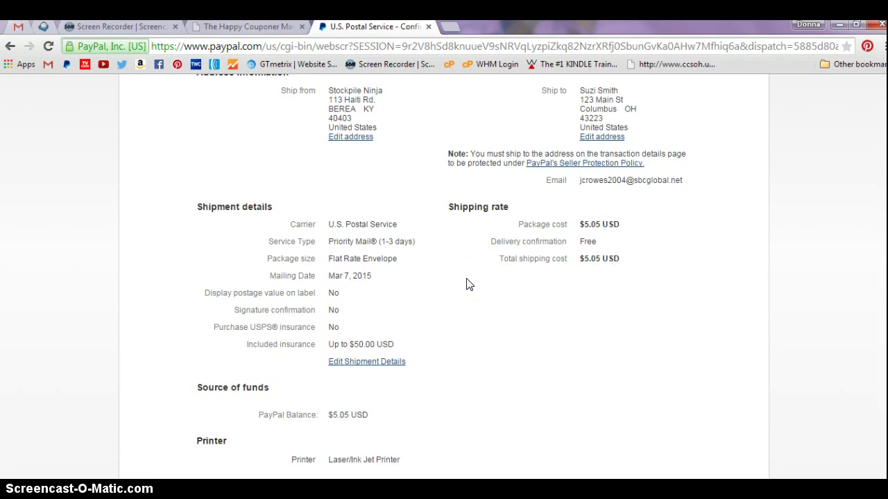
scroll(467, 284, up, 1)
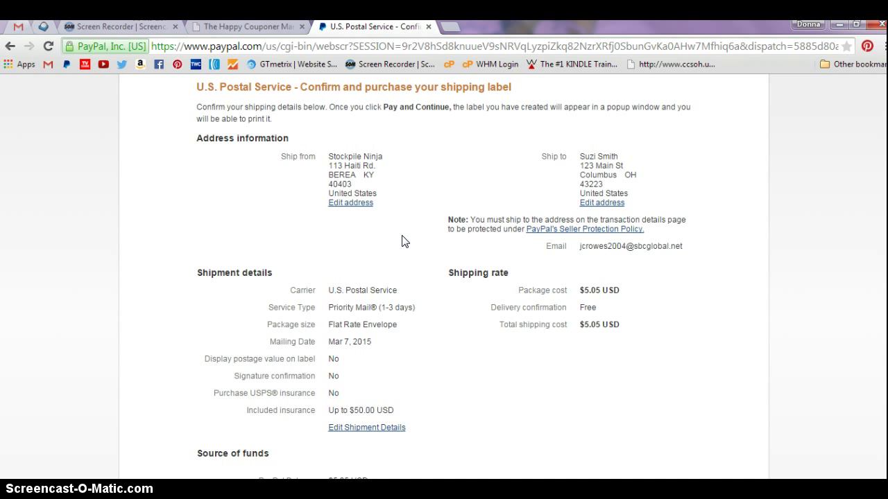
scroll(404, 241, down, 2)
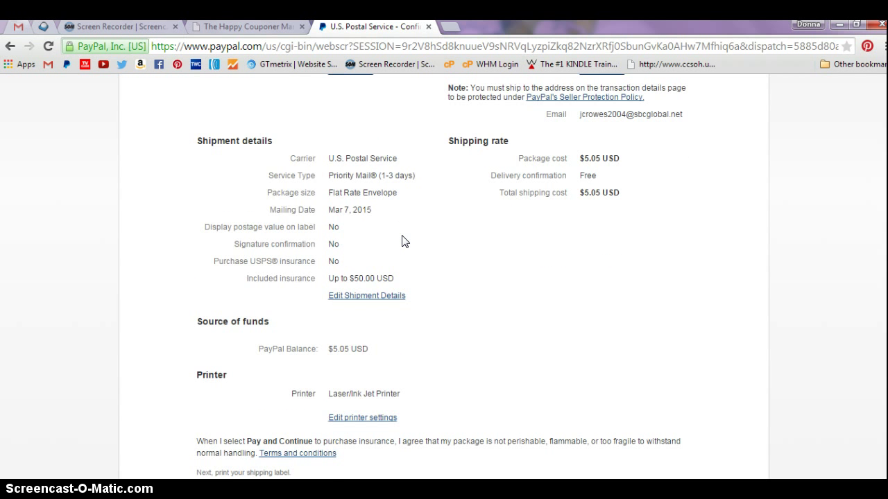
scroll(404, 240, up, 2)
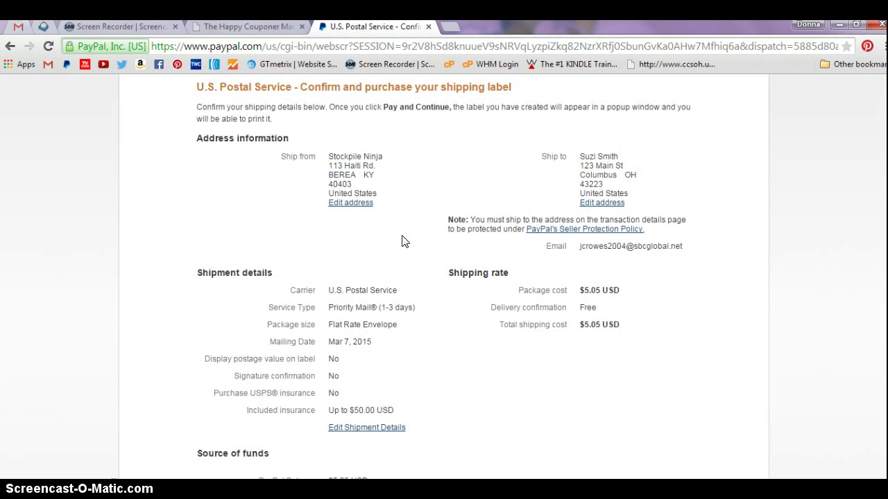
scroll(404, 240, down, 1)
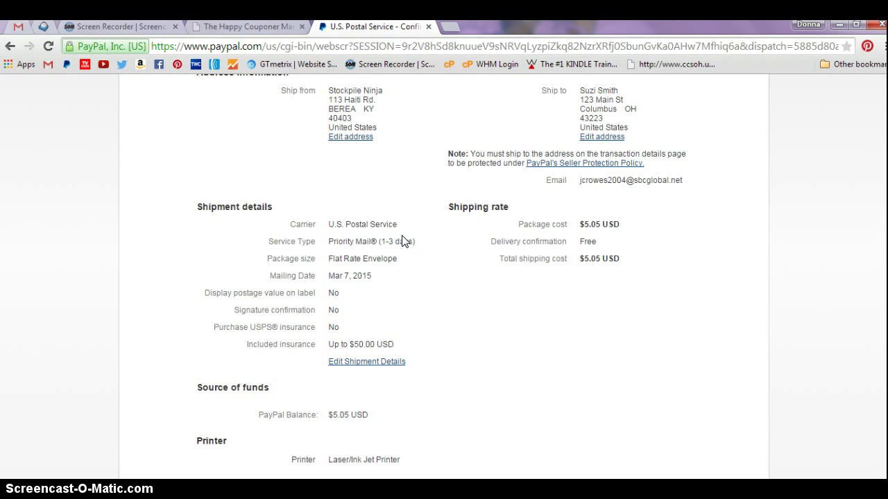
scroll(404, 241, down, 4)
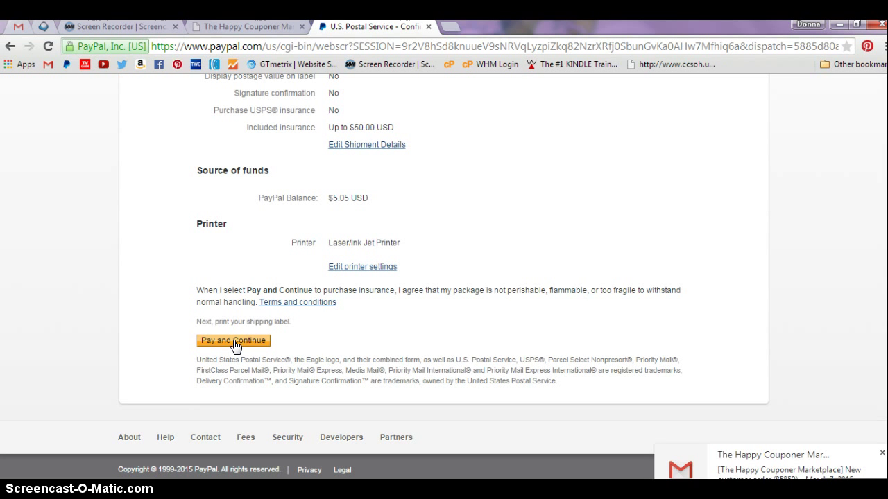
scroll(416, 305, up, 5)
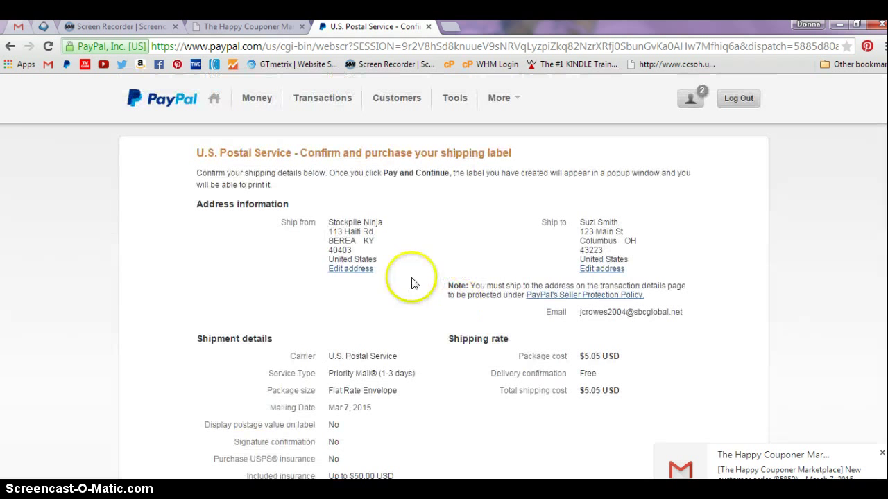
Return to the account summary and open the transaction details of the $0.50 payment from The Happy Couponer
click(214, 99)
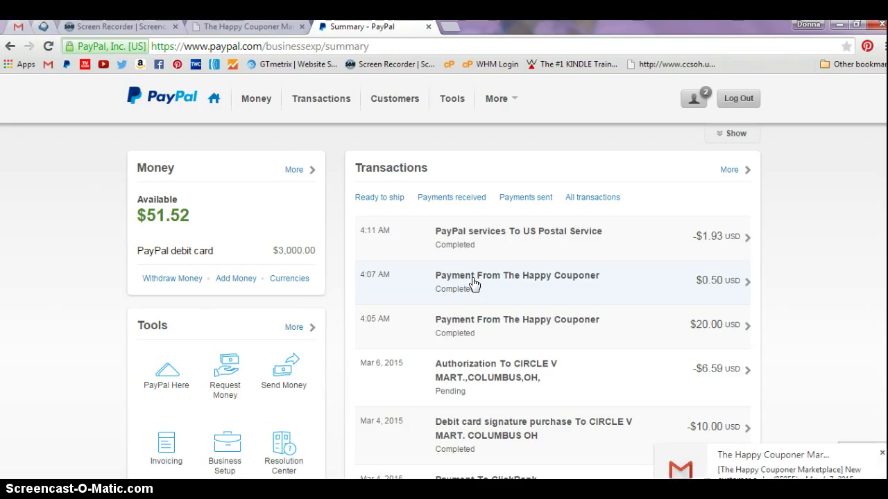
click(474, 283)
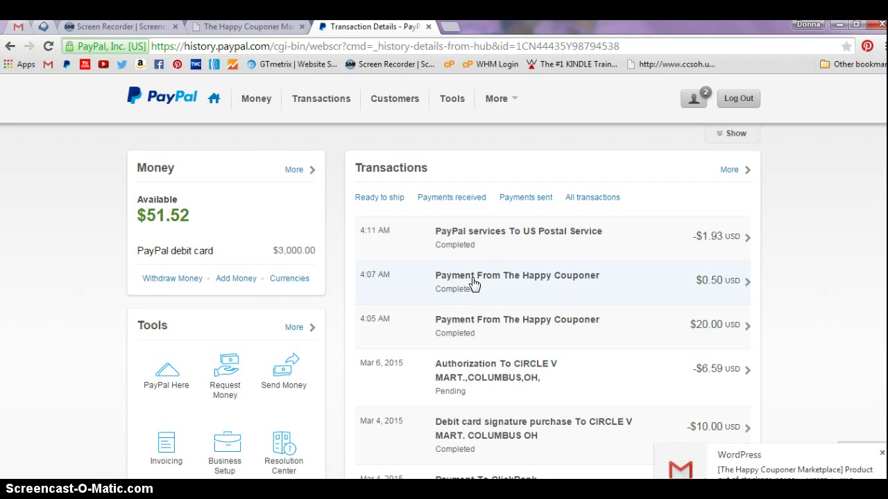
scroll(473, 283, down, 5)
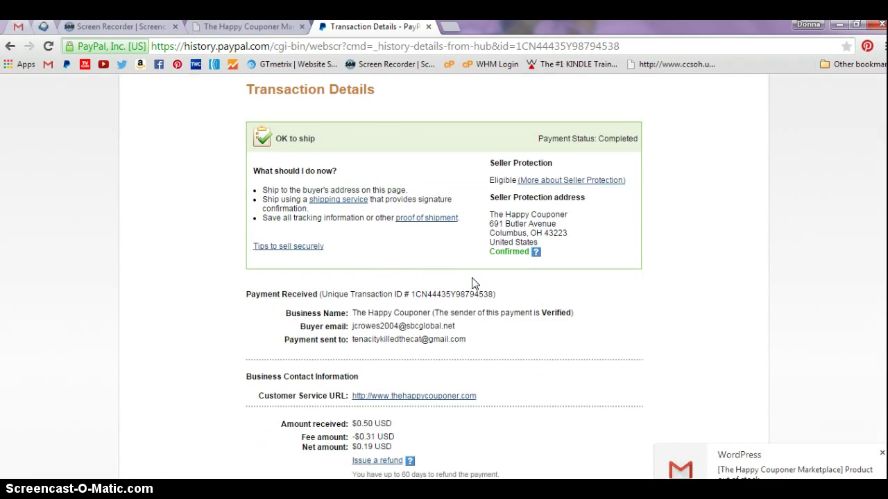
scroll(474, 283, down, 2)
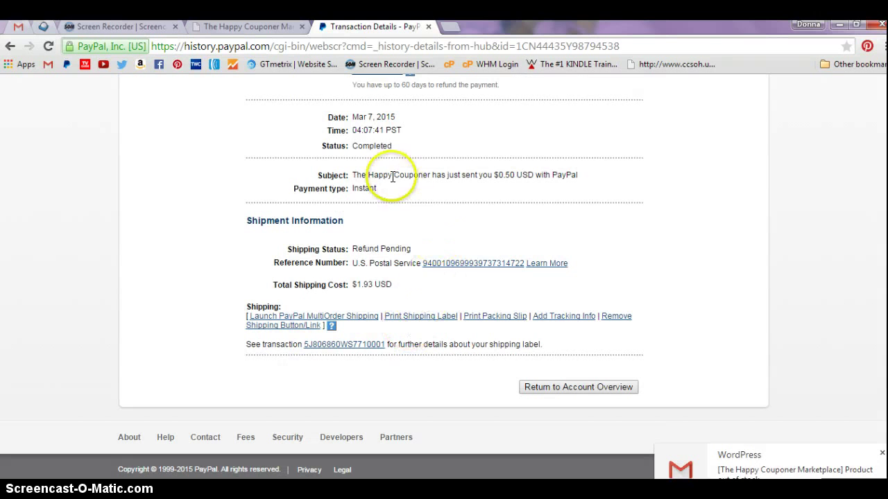
scroll(534, 131, up, 10)
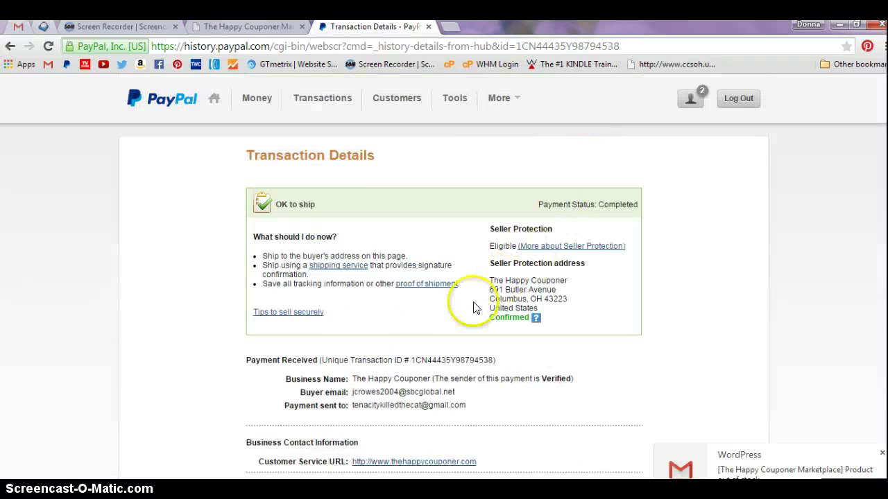
scroll(500, 337, down, 10)
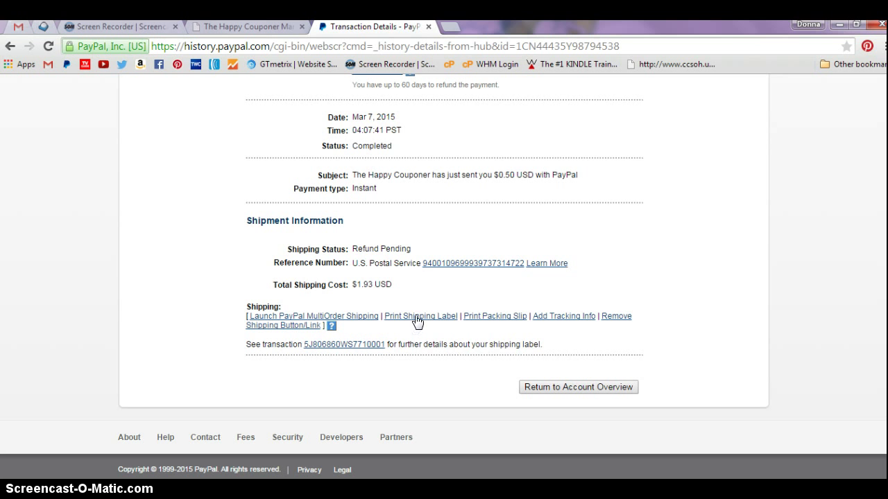
Start a new shipping label for this payment and open its ship-to address for editing
click(417, 318)
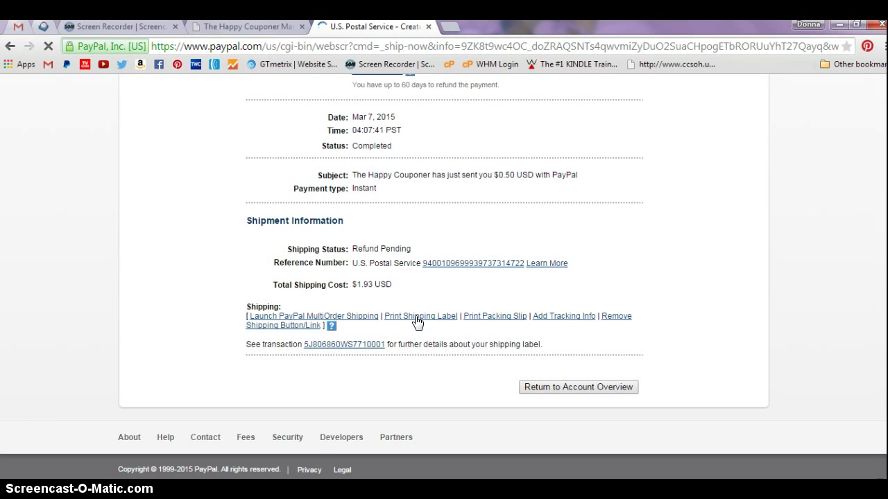
scroll(465, 333, down, 3)
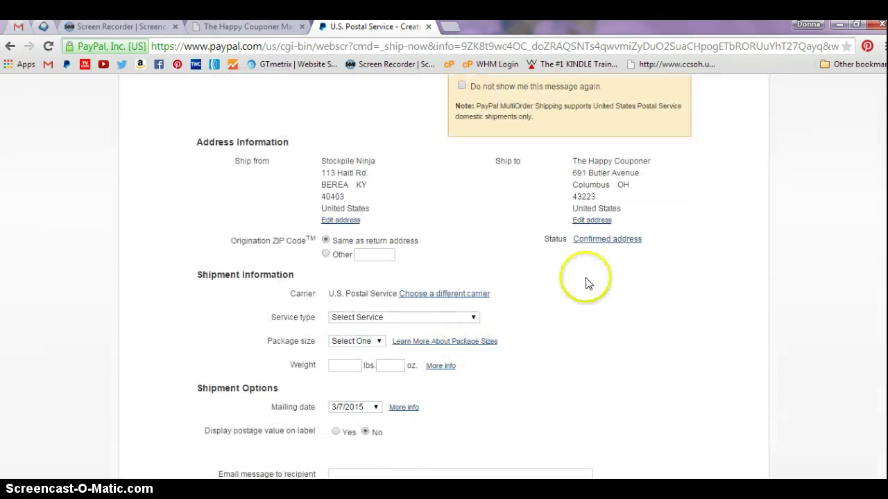
click(599, 220)
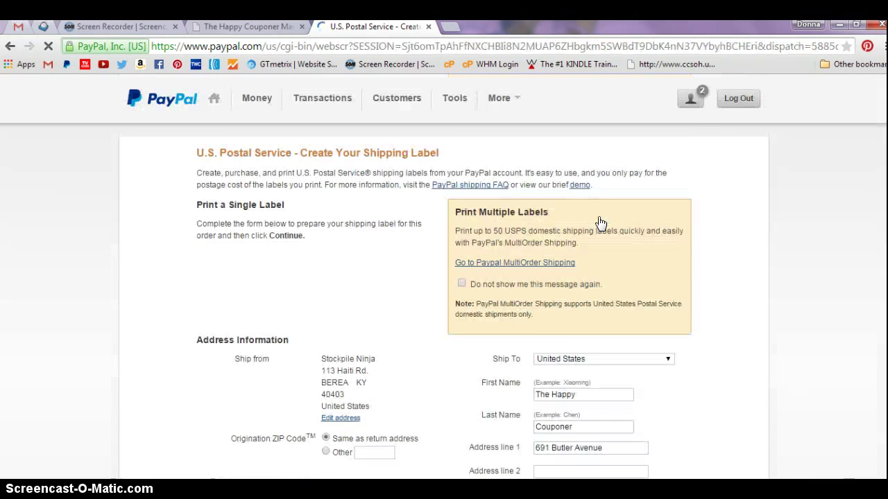
Replace the ship-to first and last name with the recipient's name
scroll(597, 277, down, 3)
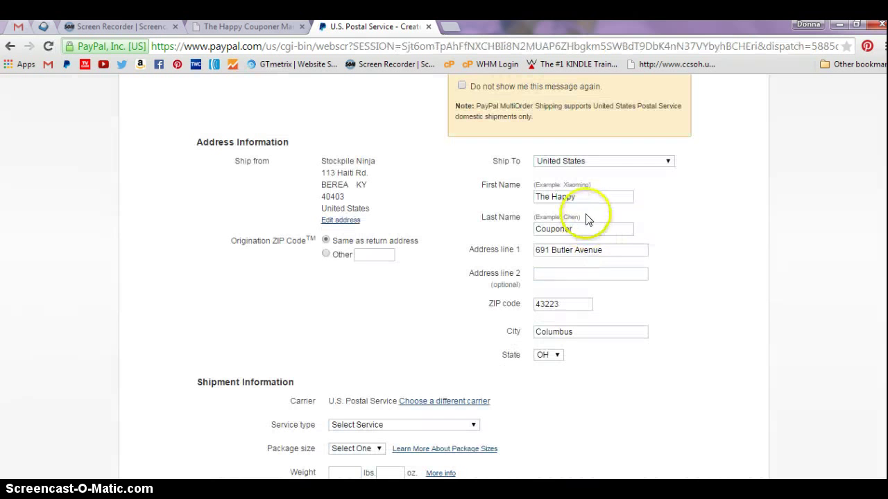
drag(576, 197, 511, 197)
text(Su)
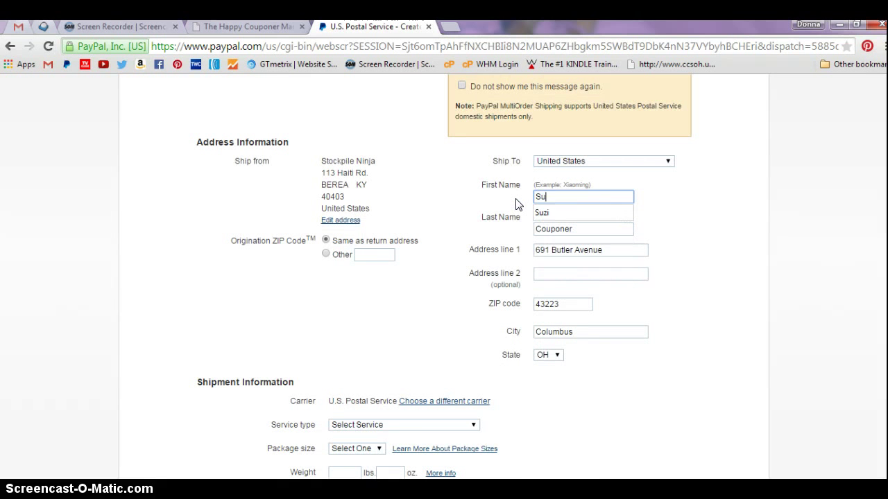
text(zi)
click(645, 271)
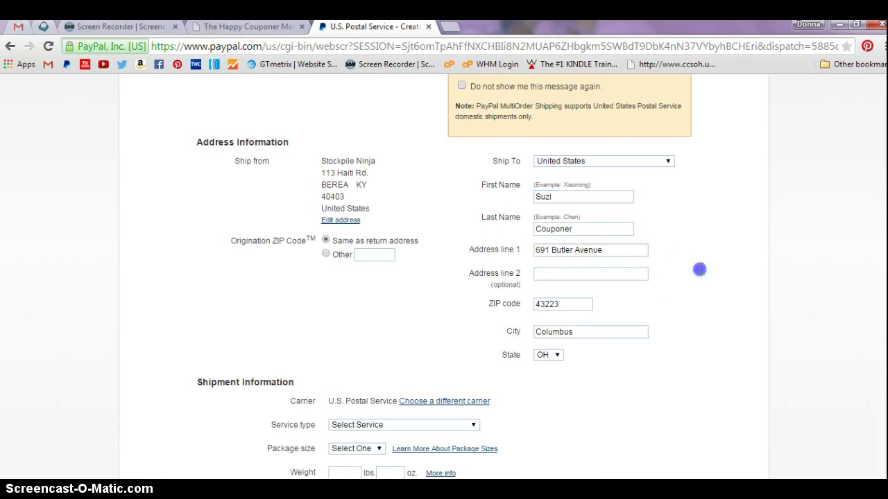
click(563, 229)
drag(563, 229, 508, 230)
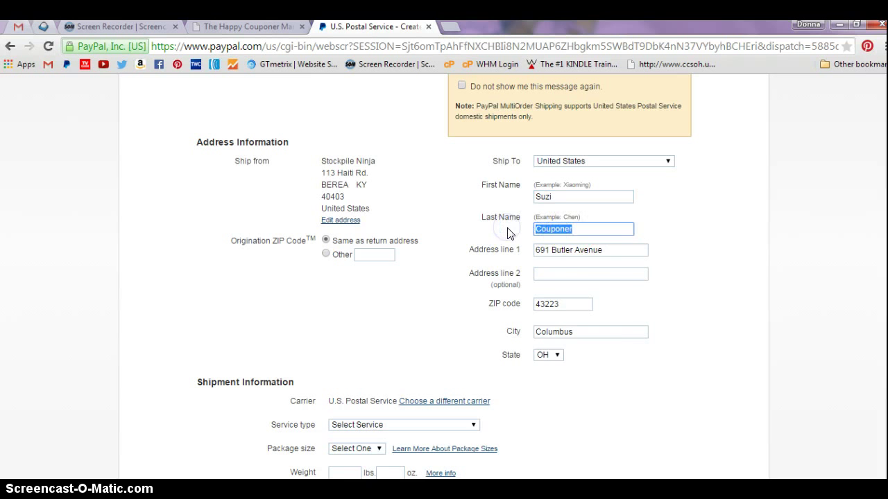
text(Smith)
click(638, 402)
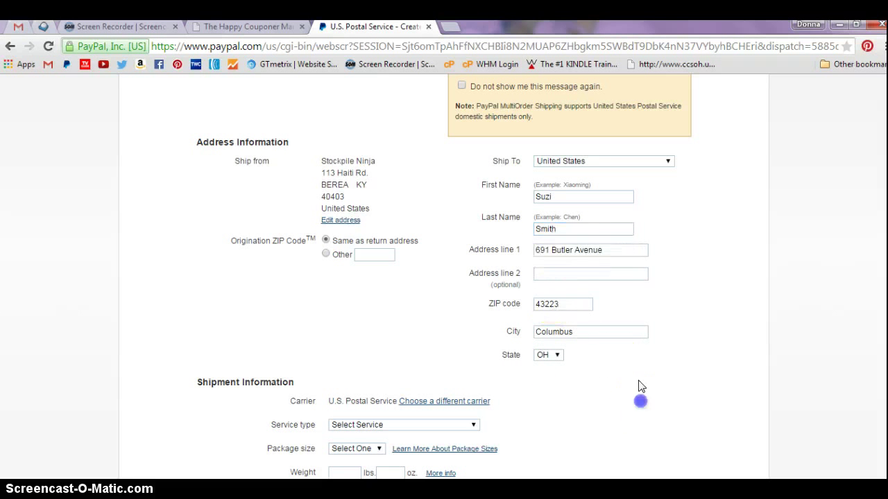
Replace the existing street in ship-to address line 1 with the recipient's street address
click(616, 254)
key(ctrl+a)
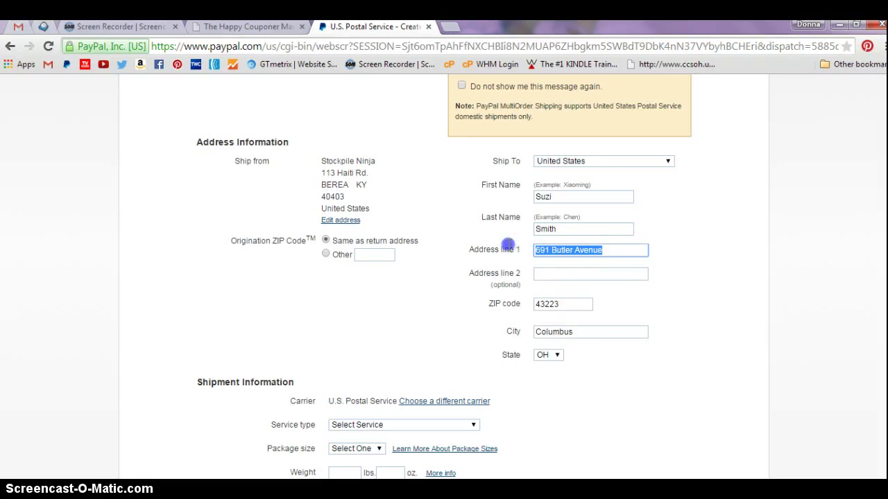
key(BackSpace)
click(569, 258)
text(123 Main St)
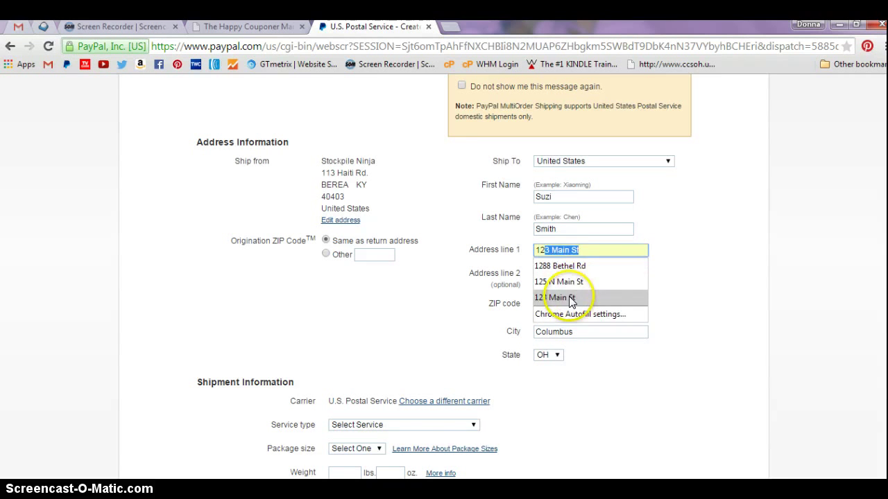
click(568, 297)
Set the service type to First-Class Mail Parcel (2-5 days) and the package size to Package/Thick Envelope
scroll(425, 317, down, 3)
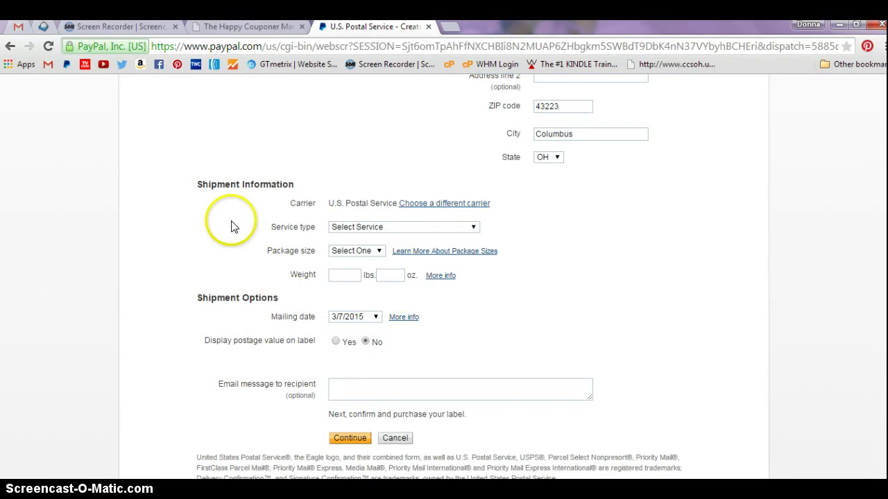
scroll(231, 226, down, 1)
click(475, 161)
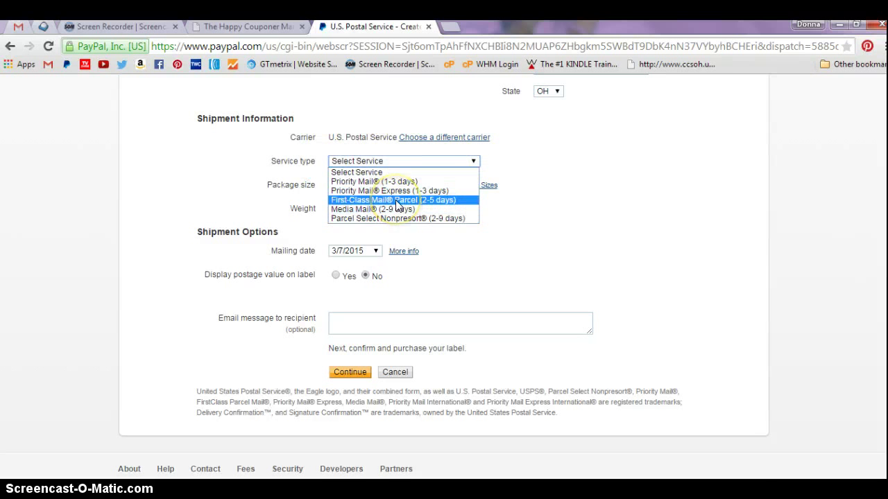
click(397, 200)
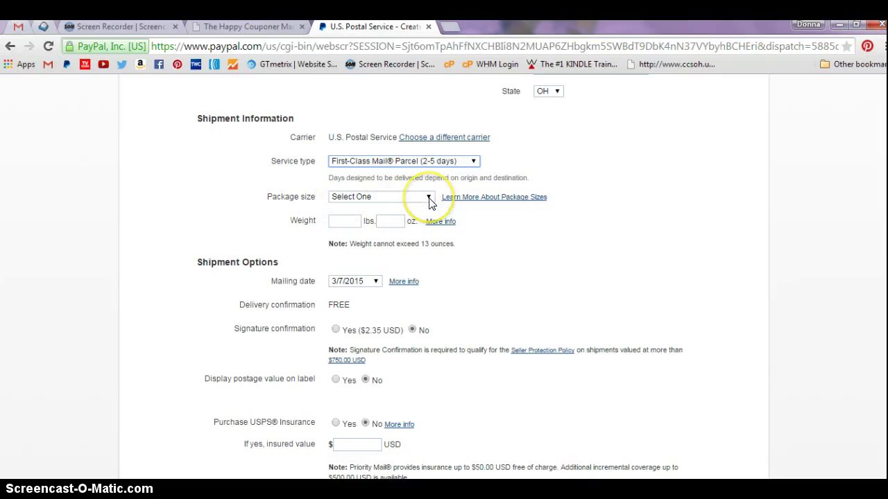
click(429, 199)
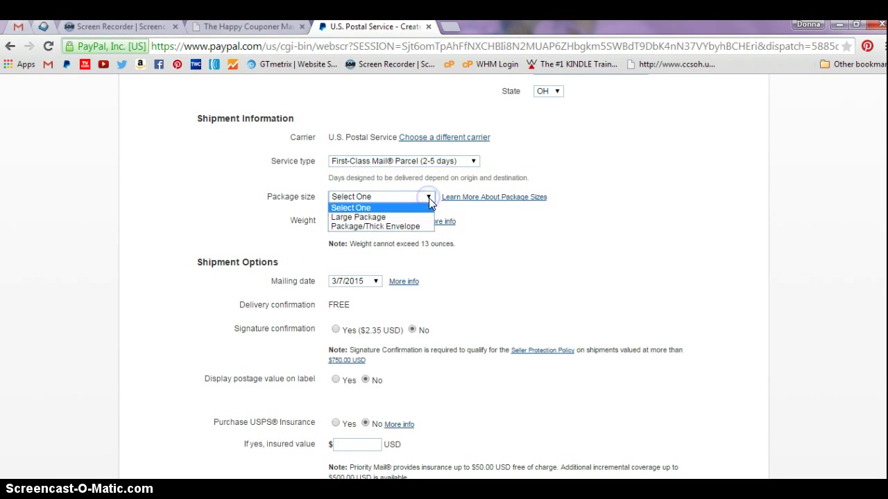
click(382, 227)
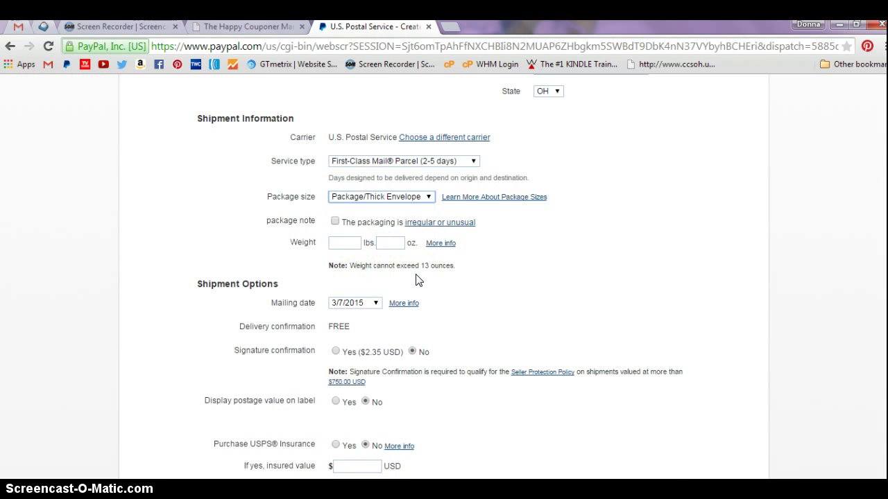
Set the First-Class parcel's weight to 12 oz
click(389, 283)
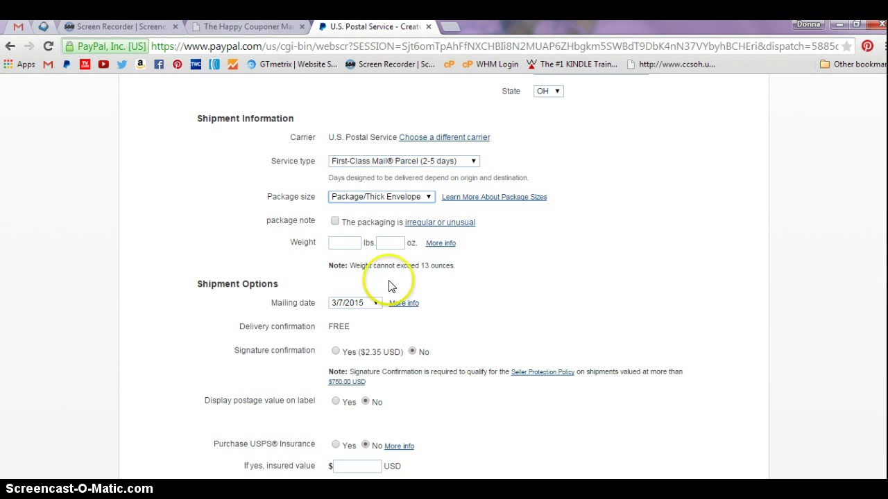
click(388, 243)
text(12)
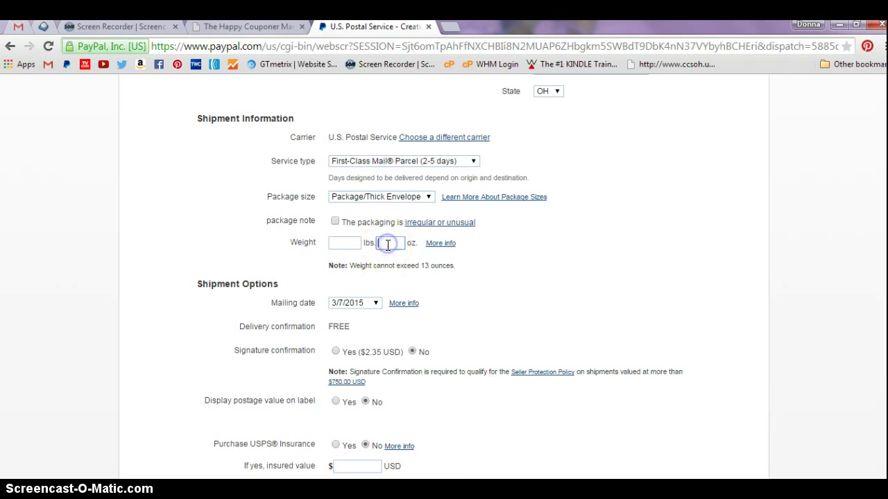
scroll(538, 293, down, 2)
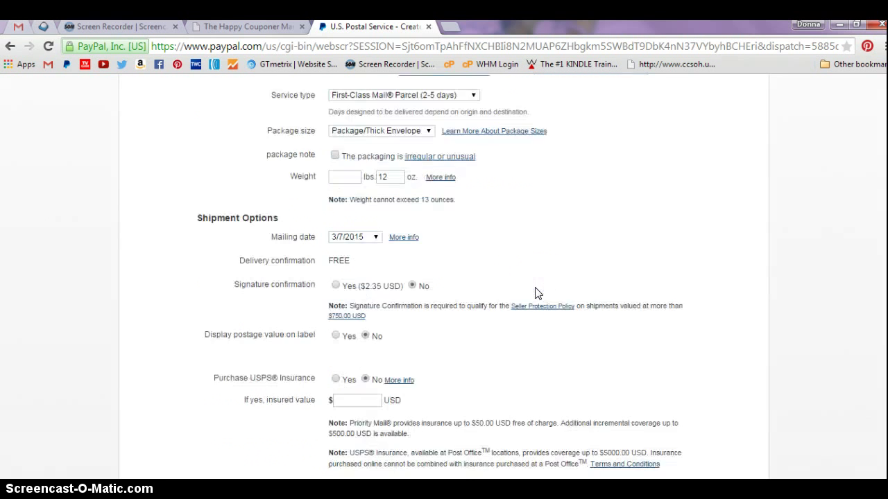
click(420, 221)
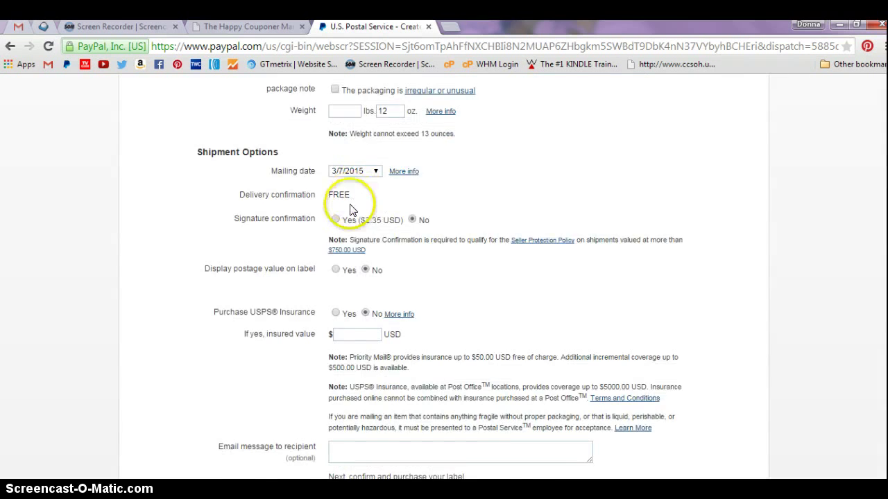
Continue with the entered shipment options and review the shipment details and shipping rate for the First-Class parcel
scroll(354, 205, down, 3)
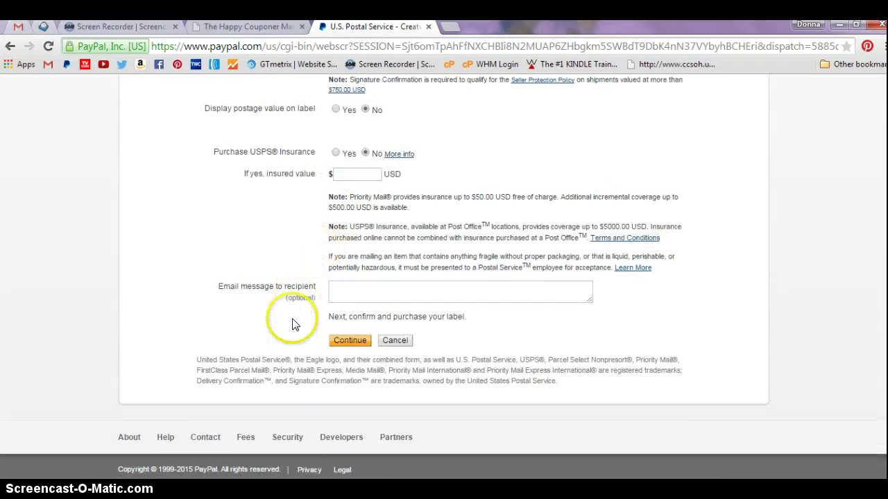
click(351, 343)
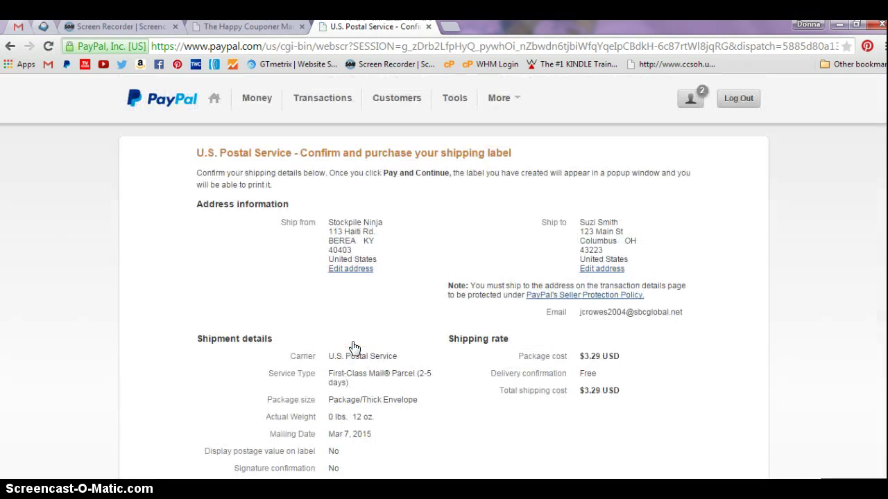
scroll(374, 326, down, 3)
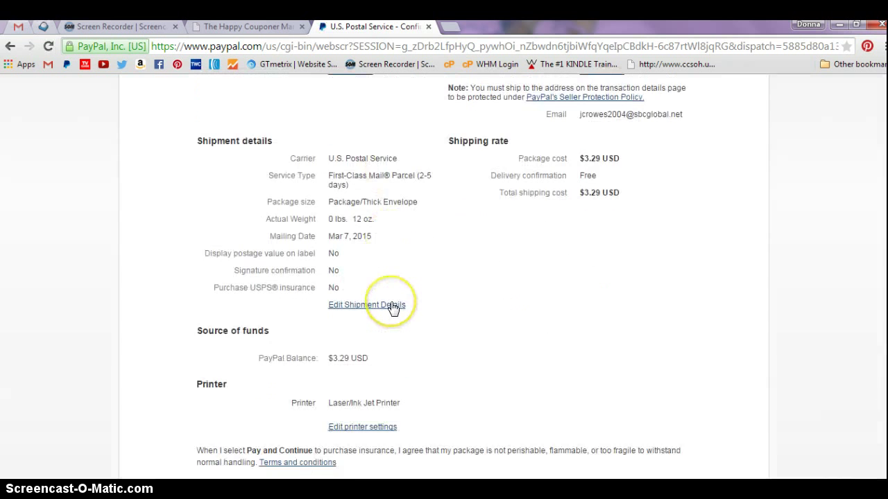
scroll(392, 307, up, 2)
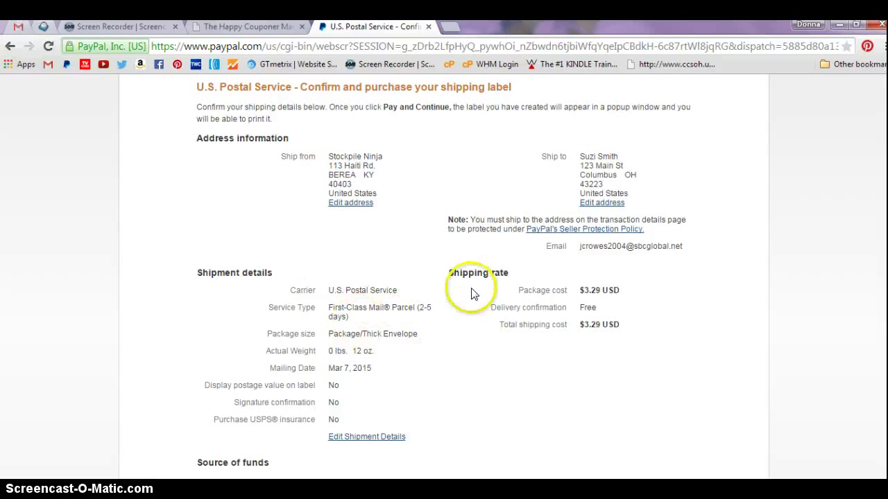
scroll(473, 293, down, 2)
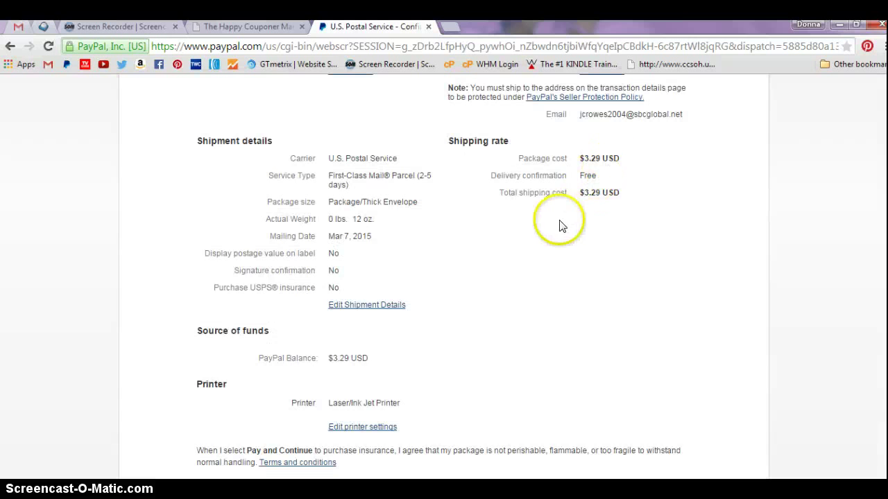
scroll(559, 225, up, 1)
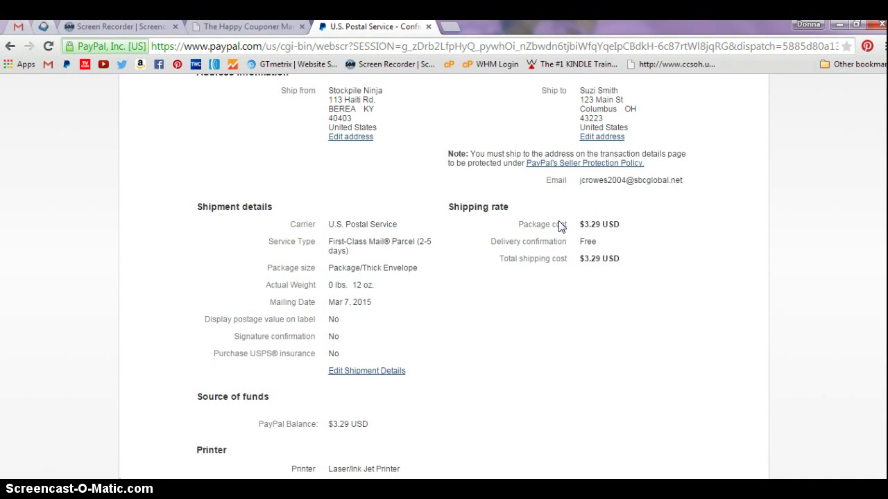
click(559, 224)
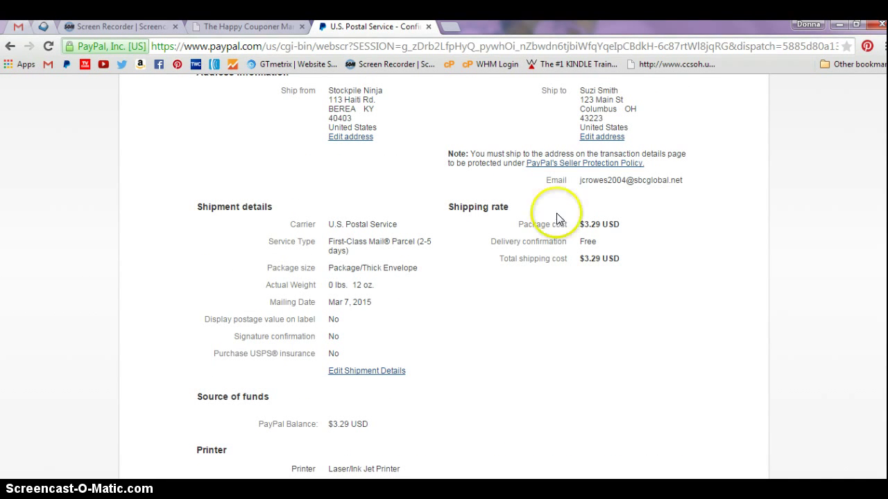
click(562, 265)
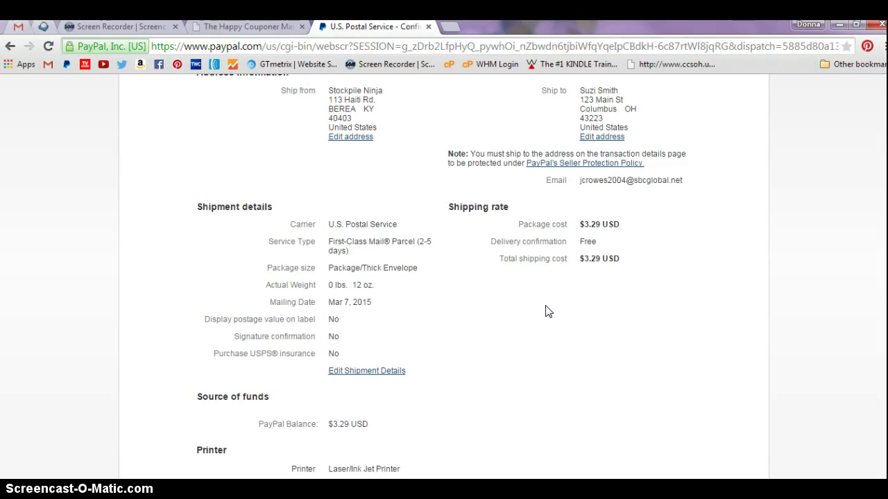
Pay for the First-Class Mail Parcel label and print it, closing the postage pop-up window
scroll(545, 312, down, 3)
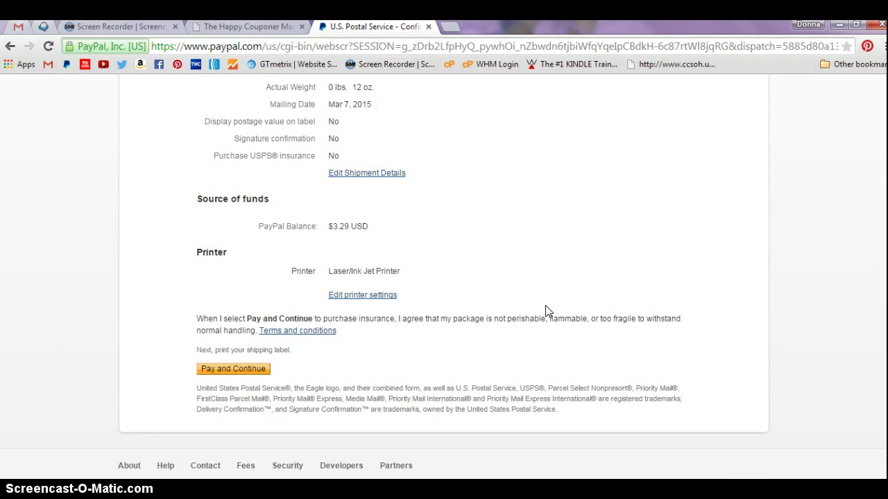
click(240, 373)
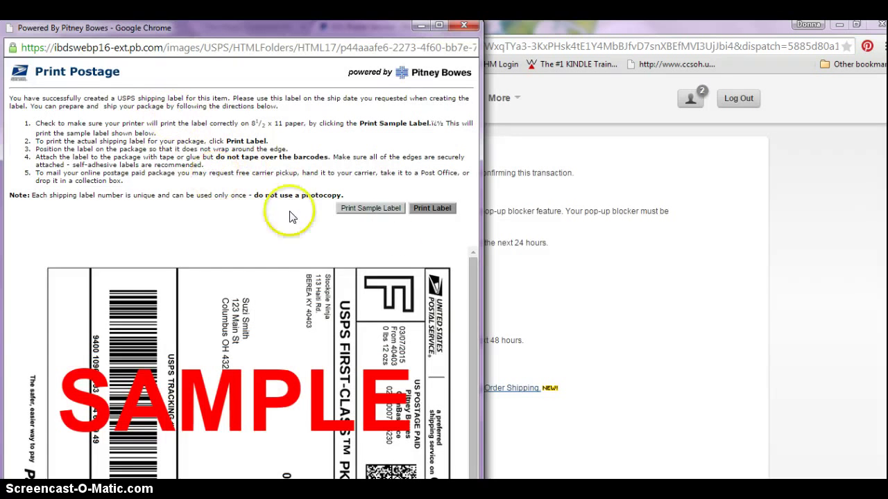
click(430, 209)
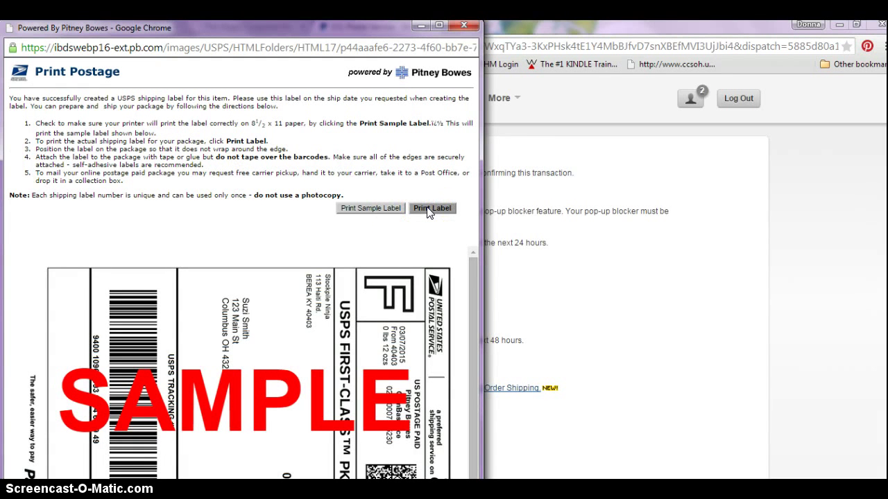
click(463, 25)
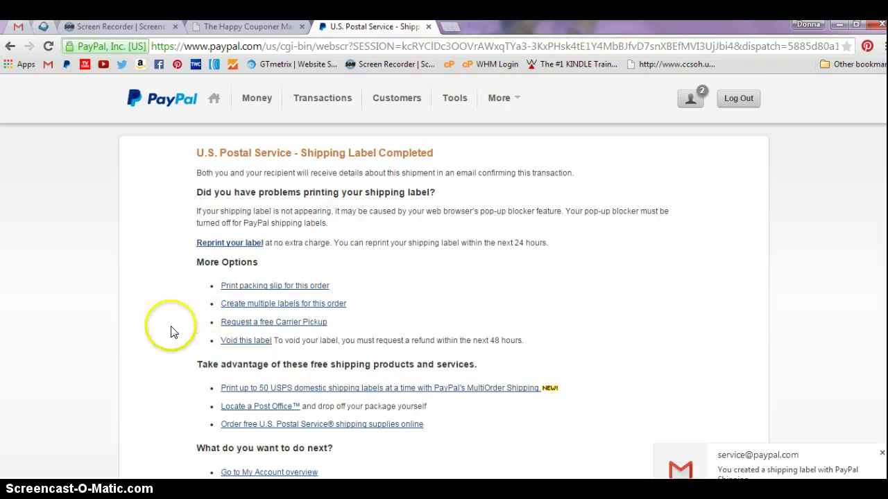
Return to the account overview and open the details of the payment to US Postal Service
scroll(168, 323, down, 1)
scroll(170, 325, down, 1)
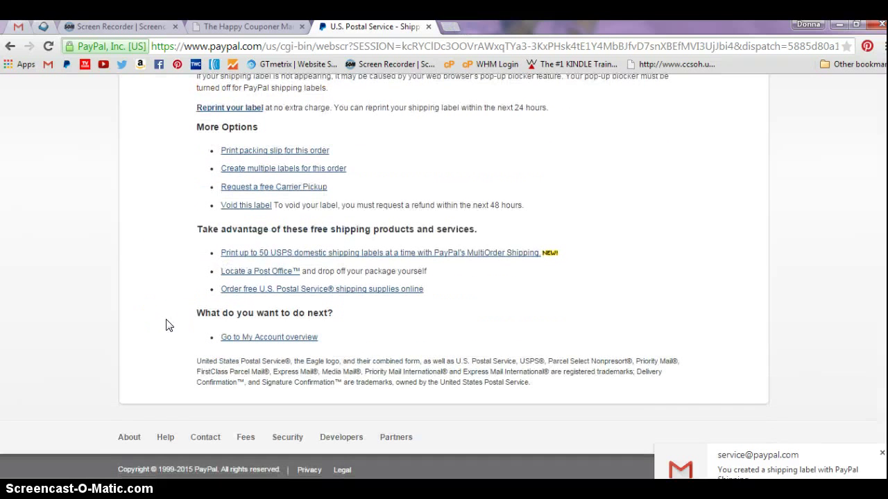
click(268, 342)
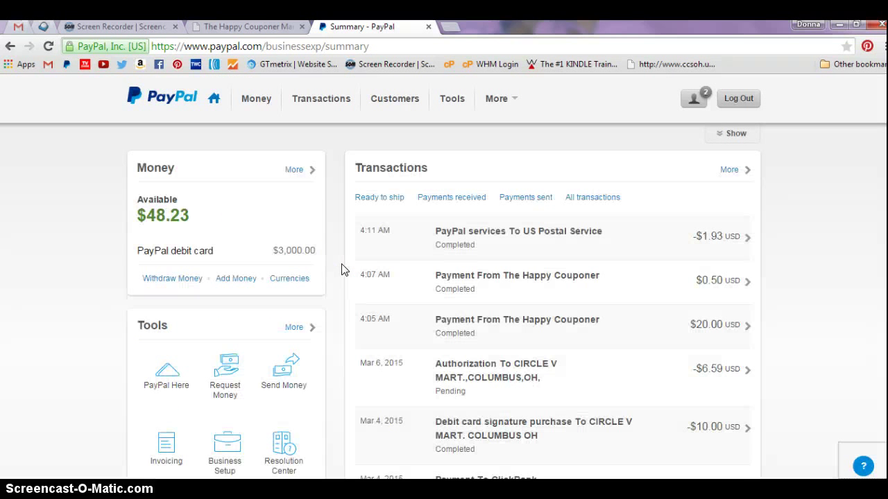
click(504, 236)
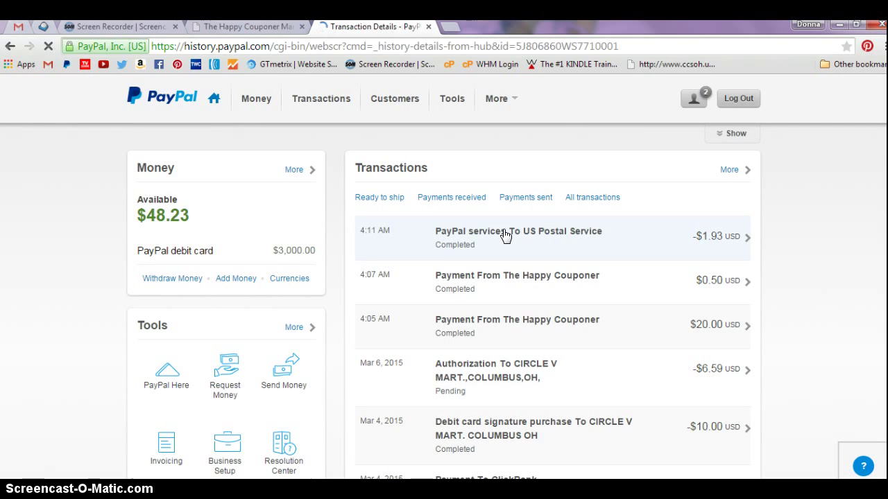
Look over the US Postal Service payment details and highlight its unique transaction ID
click(204, 287)
scroll(186, 298, down, 3)
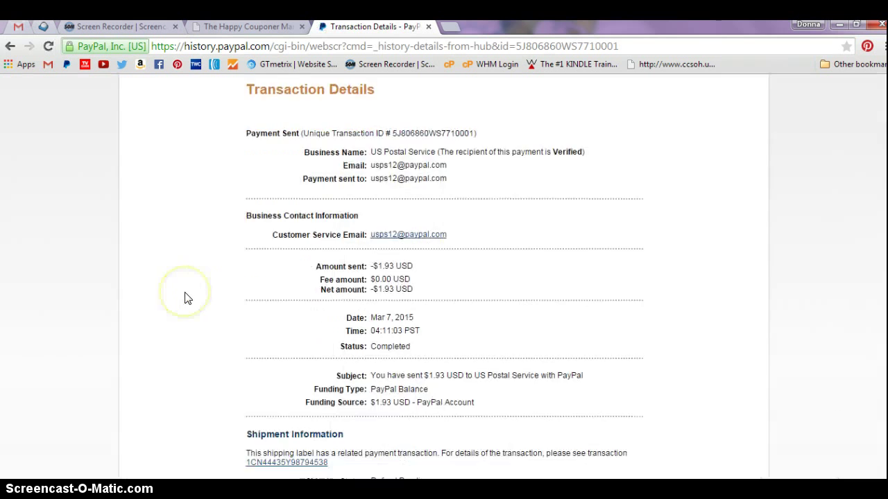
scroll(185, 298, up, 2)
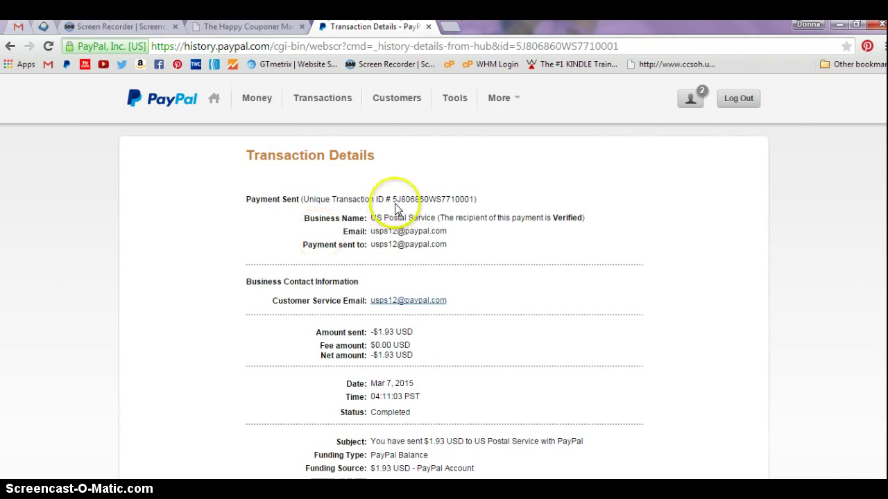
drag(397, 199, 471, 198)
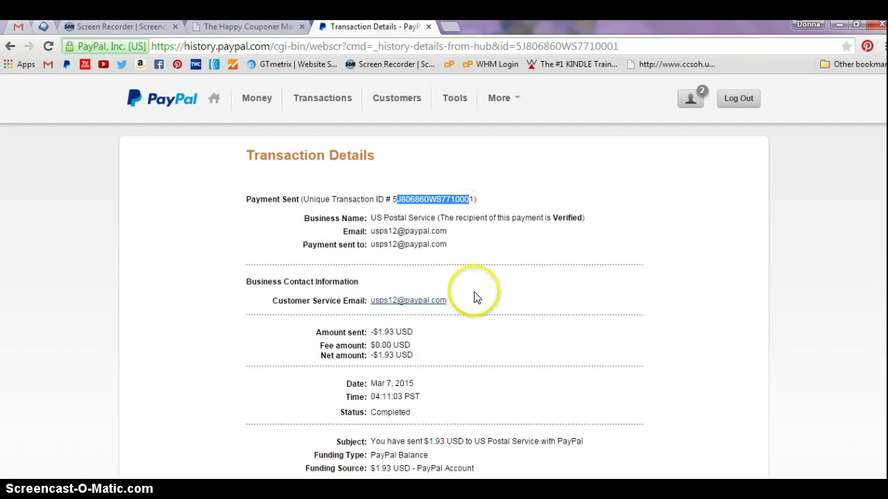
Find the shipment information in the transaction details and highlight the U.S. Postal Service reference number
scroll(476, 298, down, 2)
scroll(475, 297, down, 2)
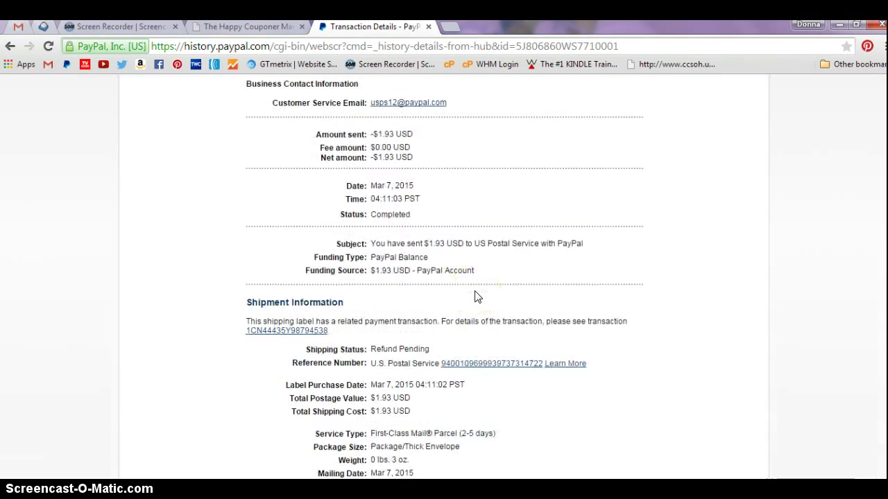
scroll(475, 297, down, 1)
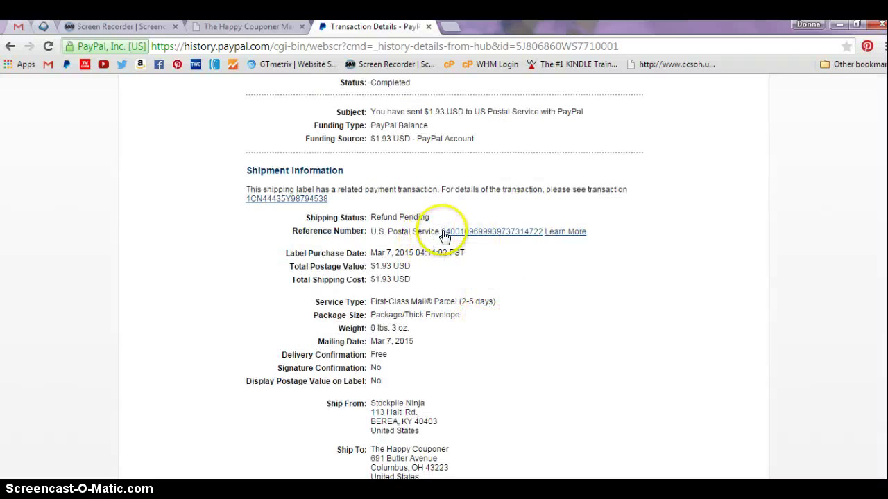
drag(439, 233, 542, 234)
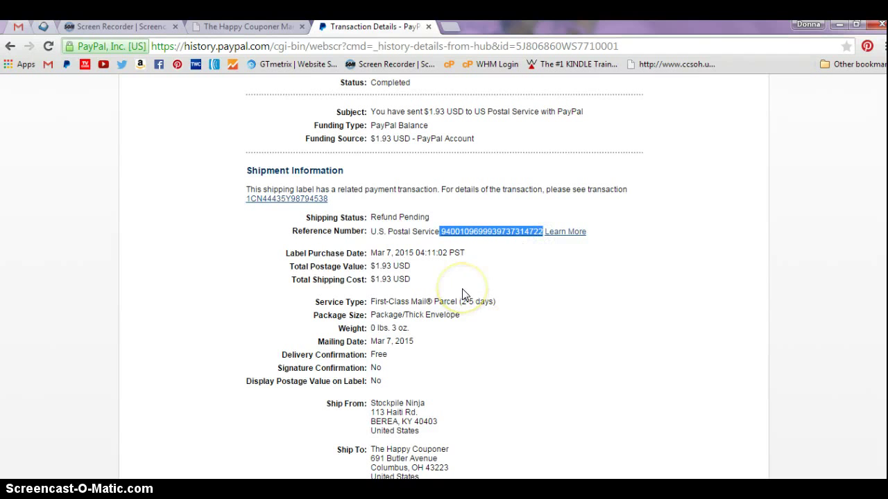